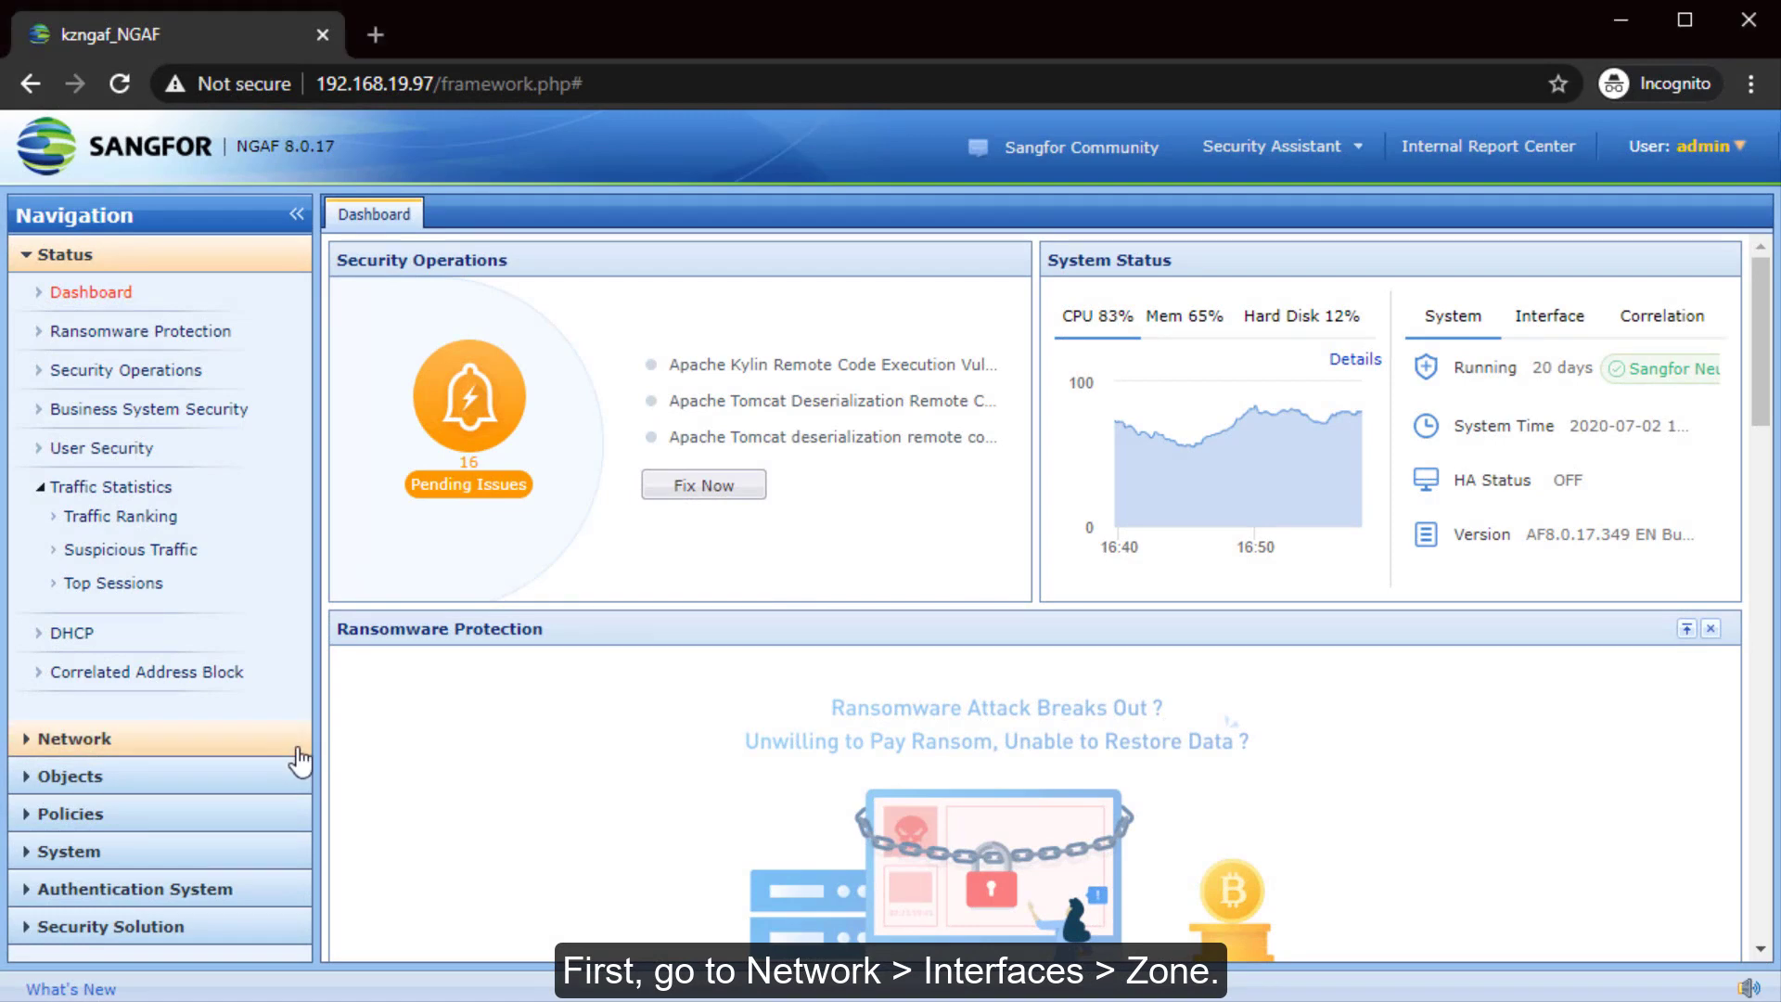
- Open the zone list of the network interfaces to examine the LAN and WAN zone assignments
click(213, 738)
click(200, 350)
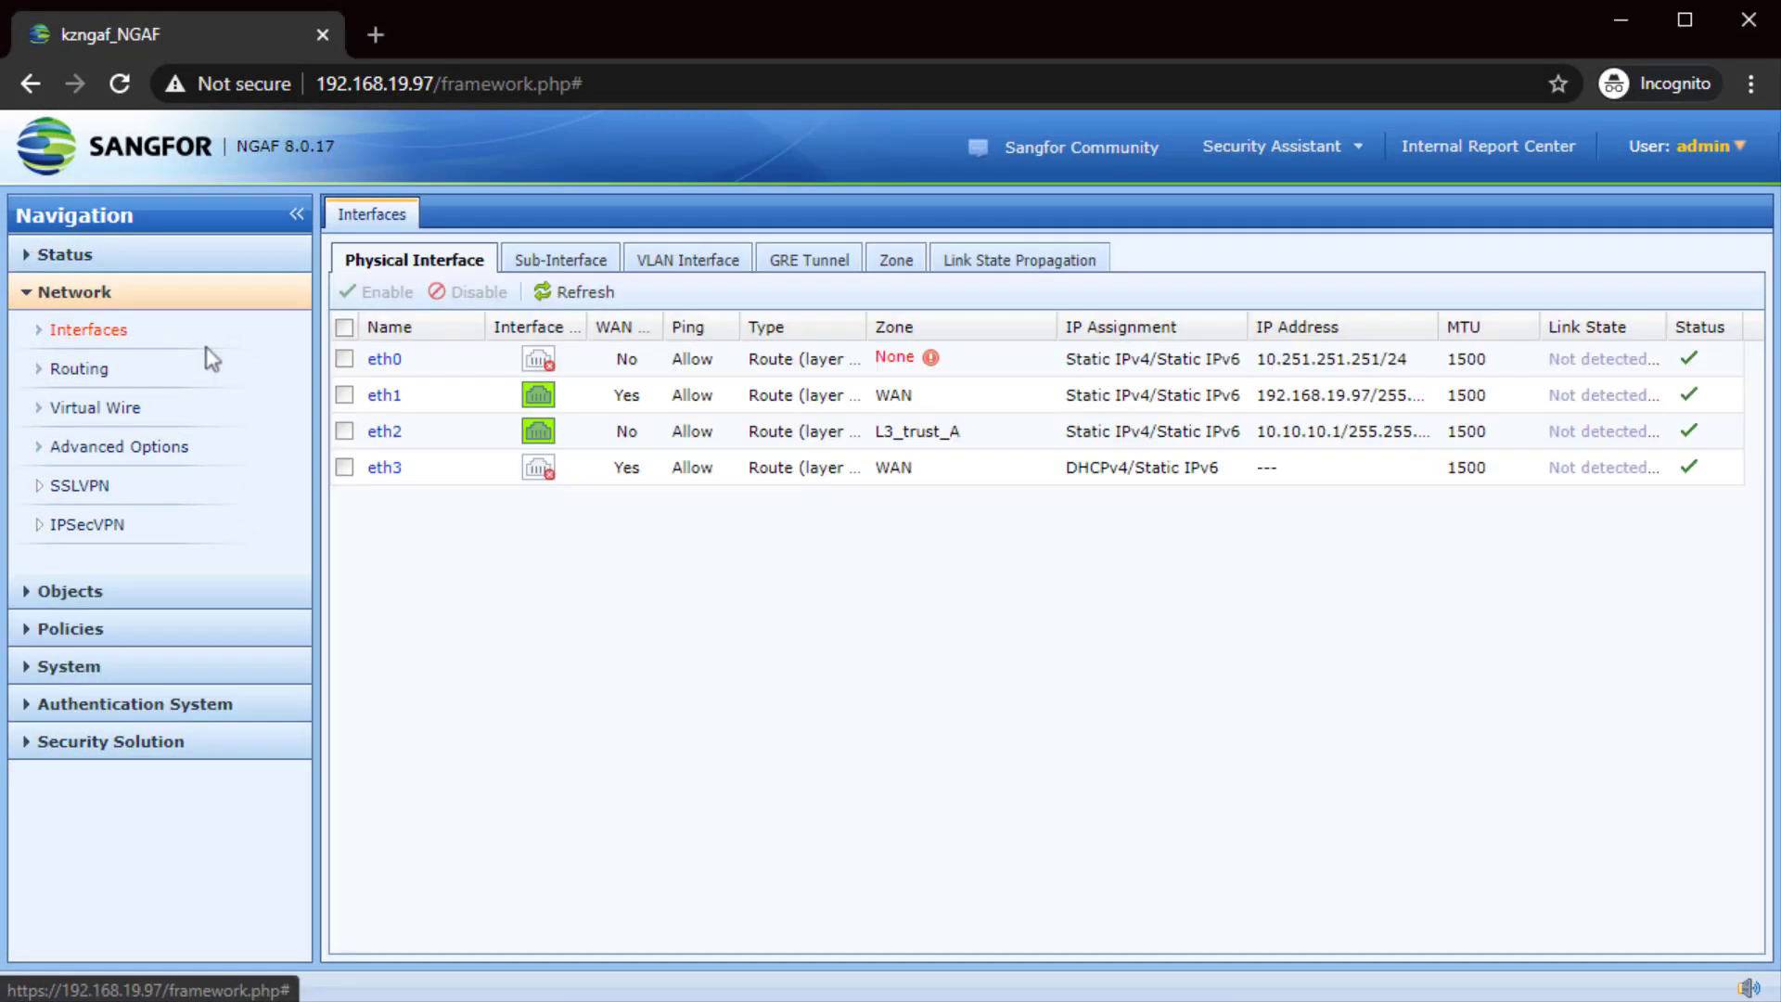
click(896, 262)
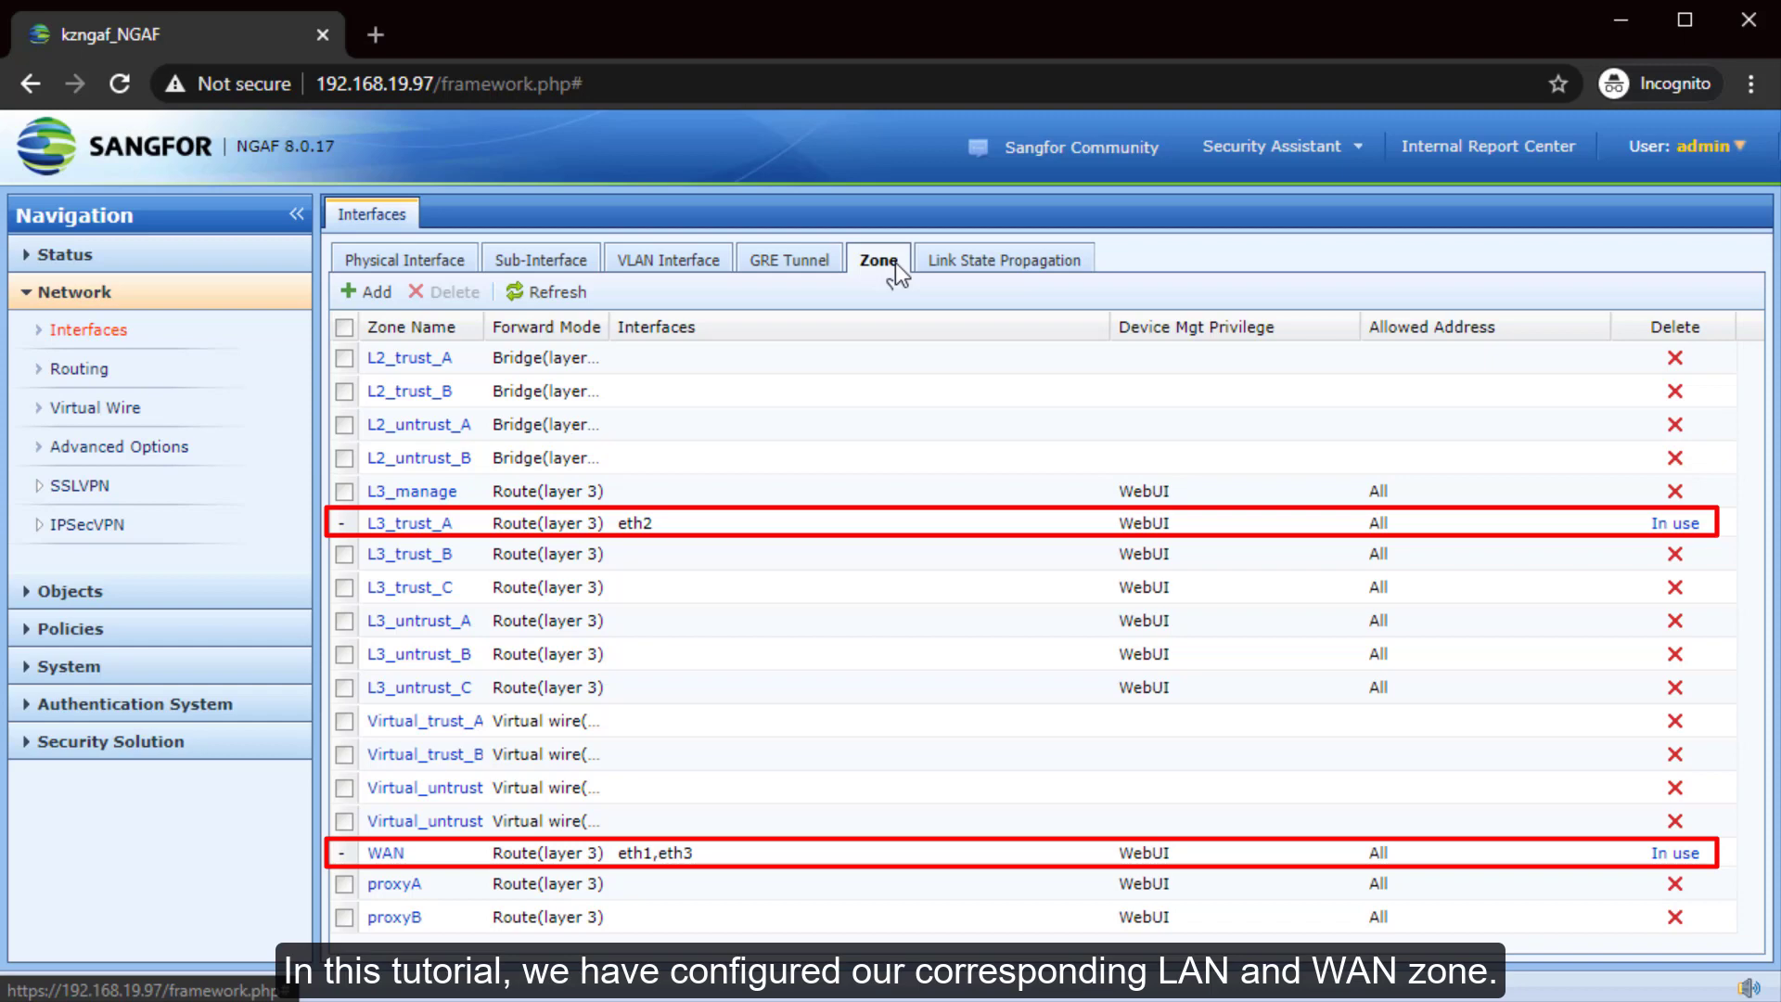
- Review the settings of the "allow all" application control policy and close it without changes
click(208, 630)
click(107, 444)
click(202, 477)
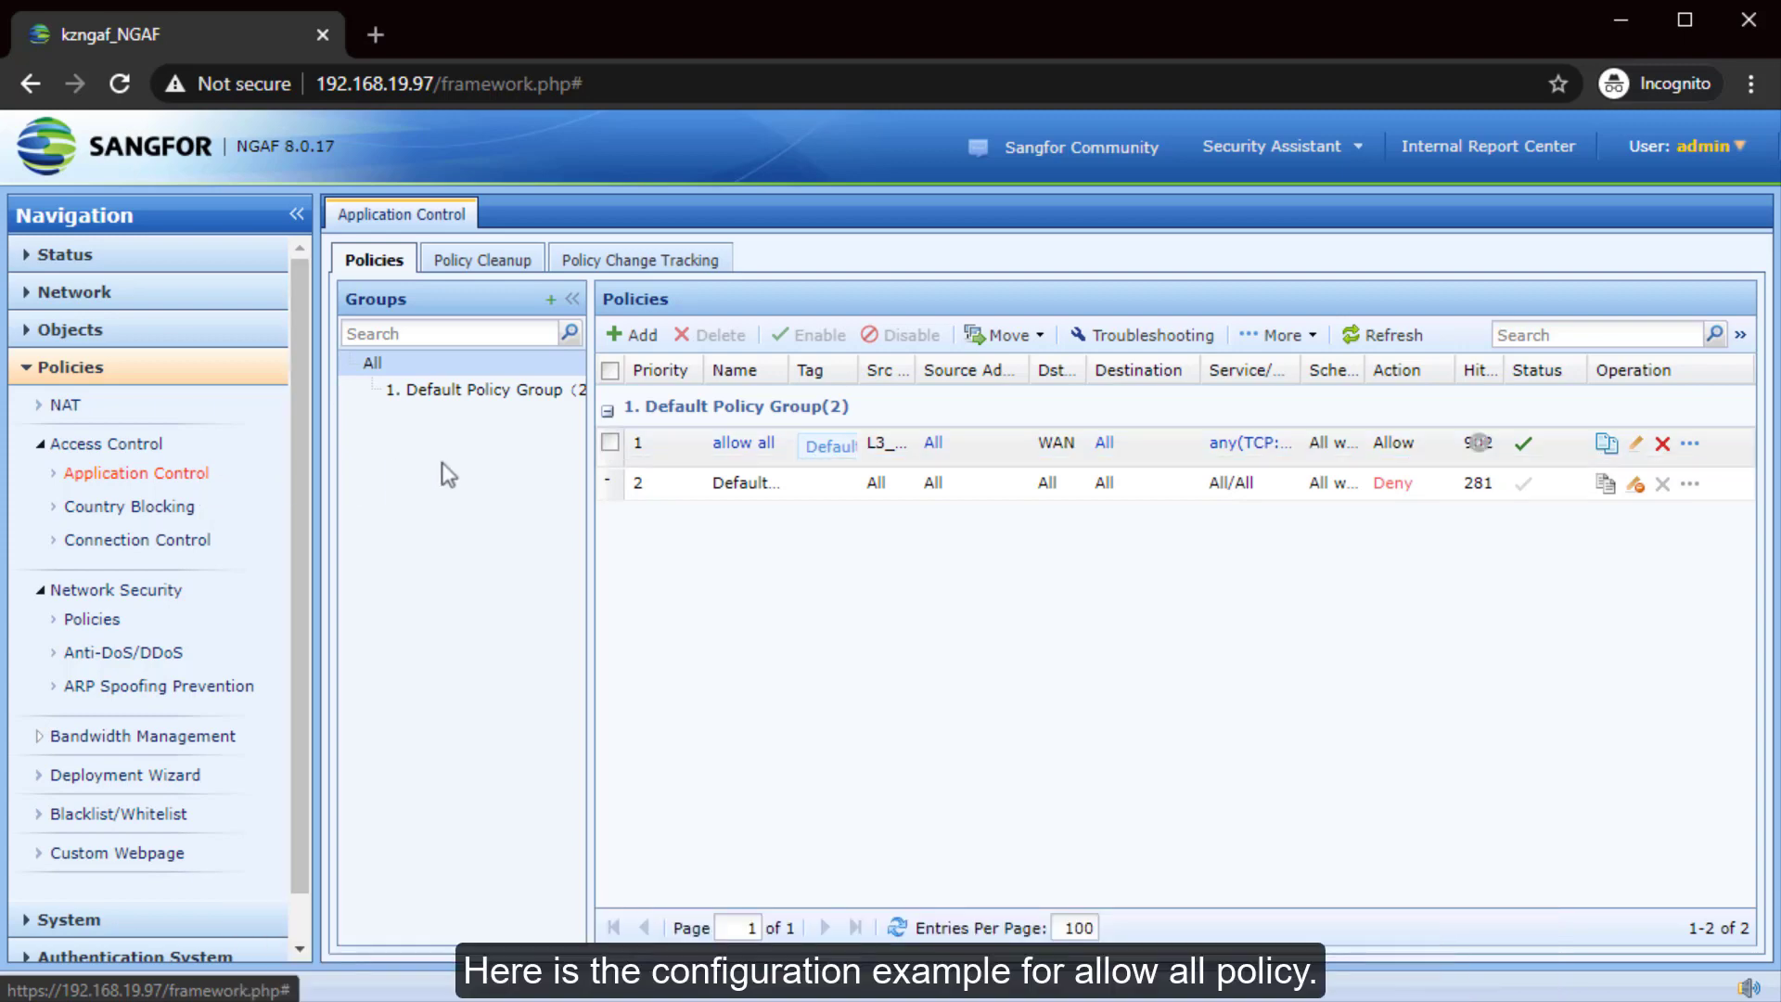
click(734, 447)
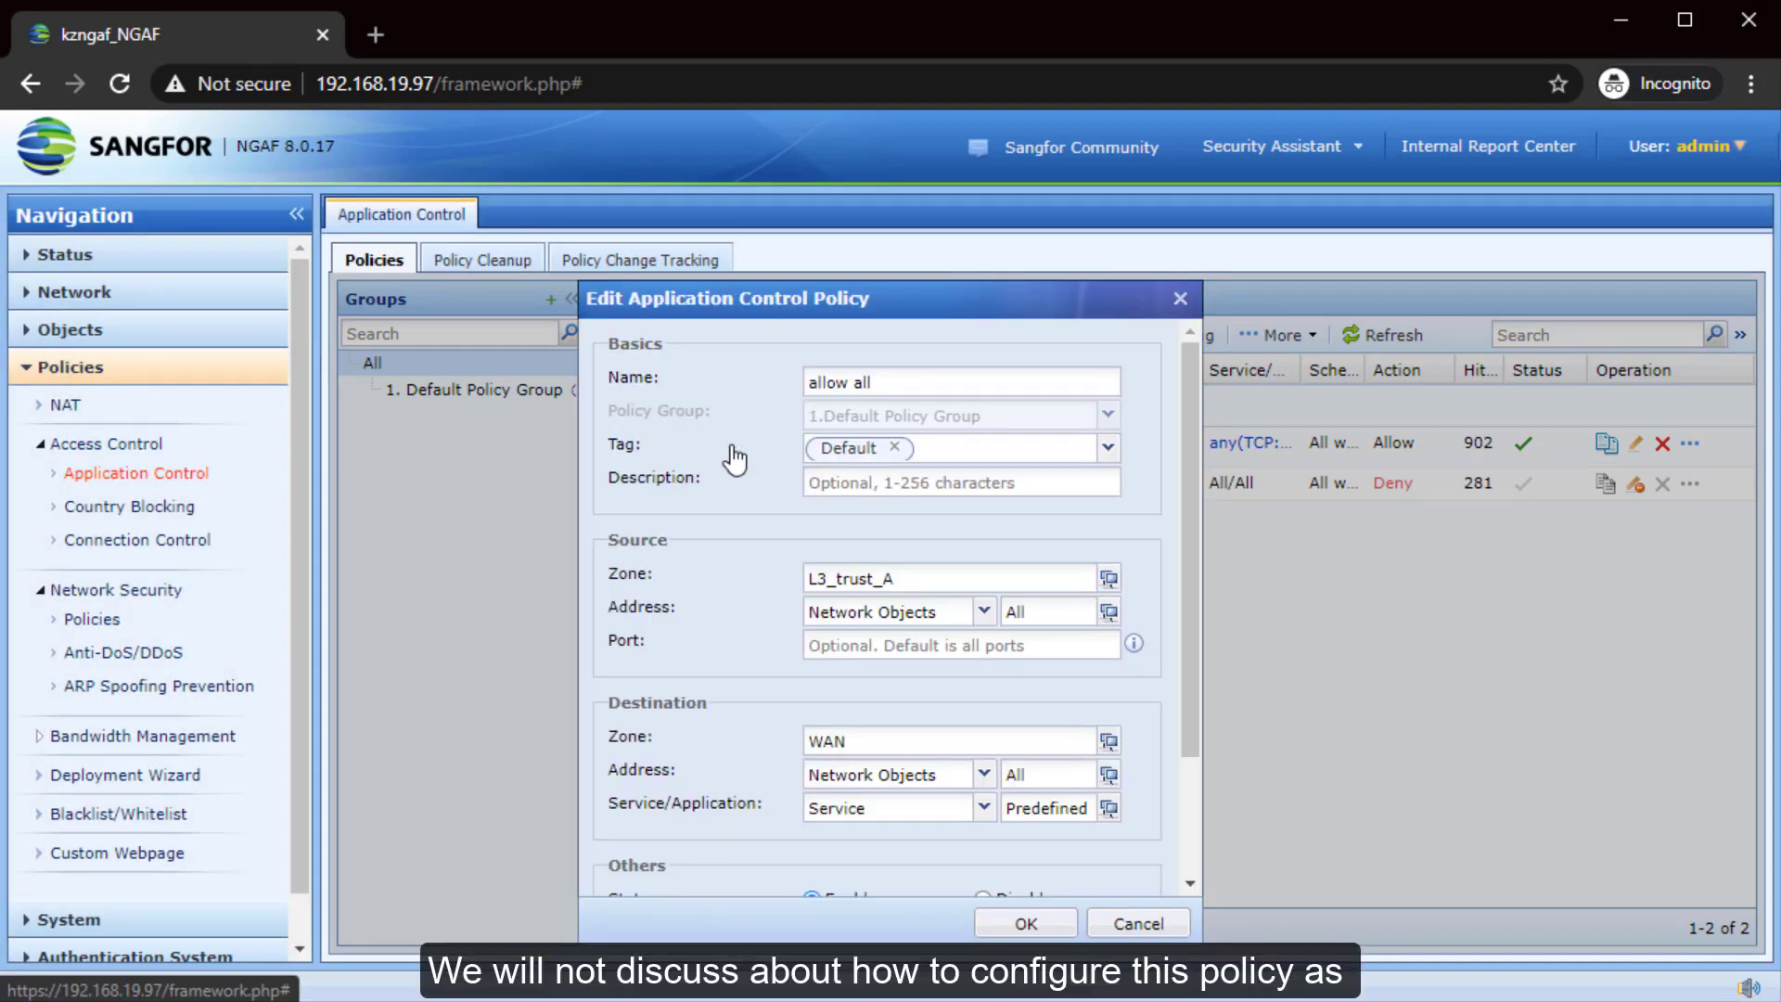
drag(1187, 521, 1167, 664)
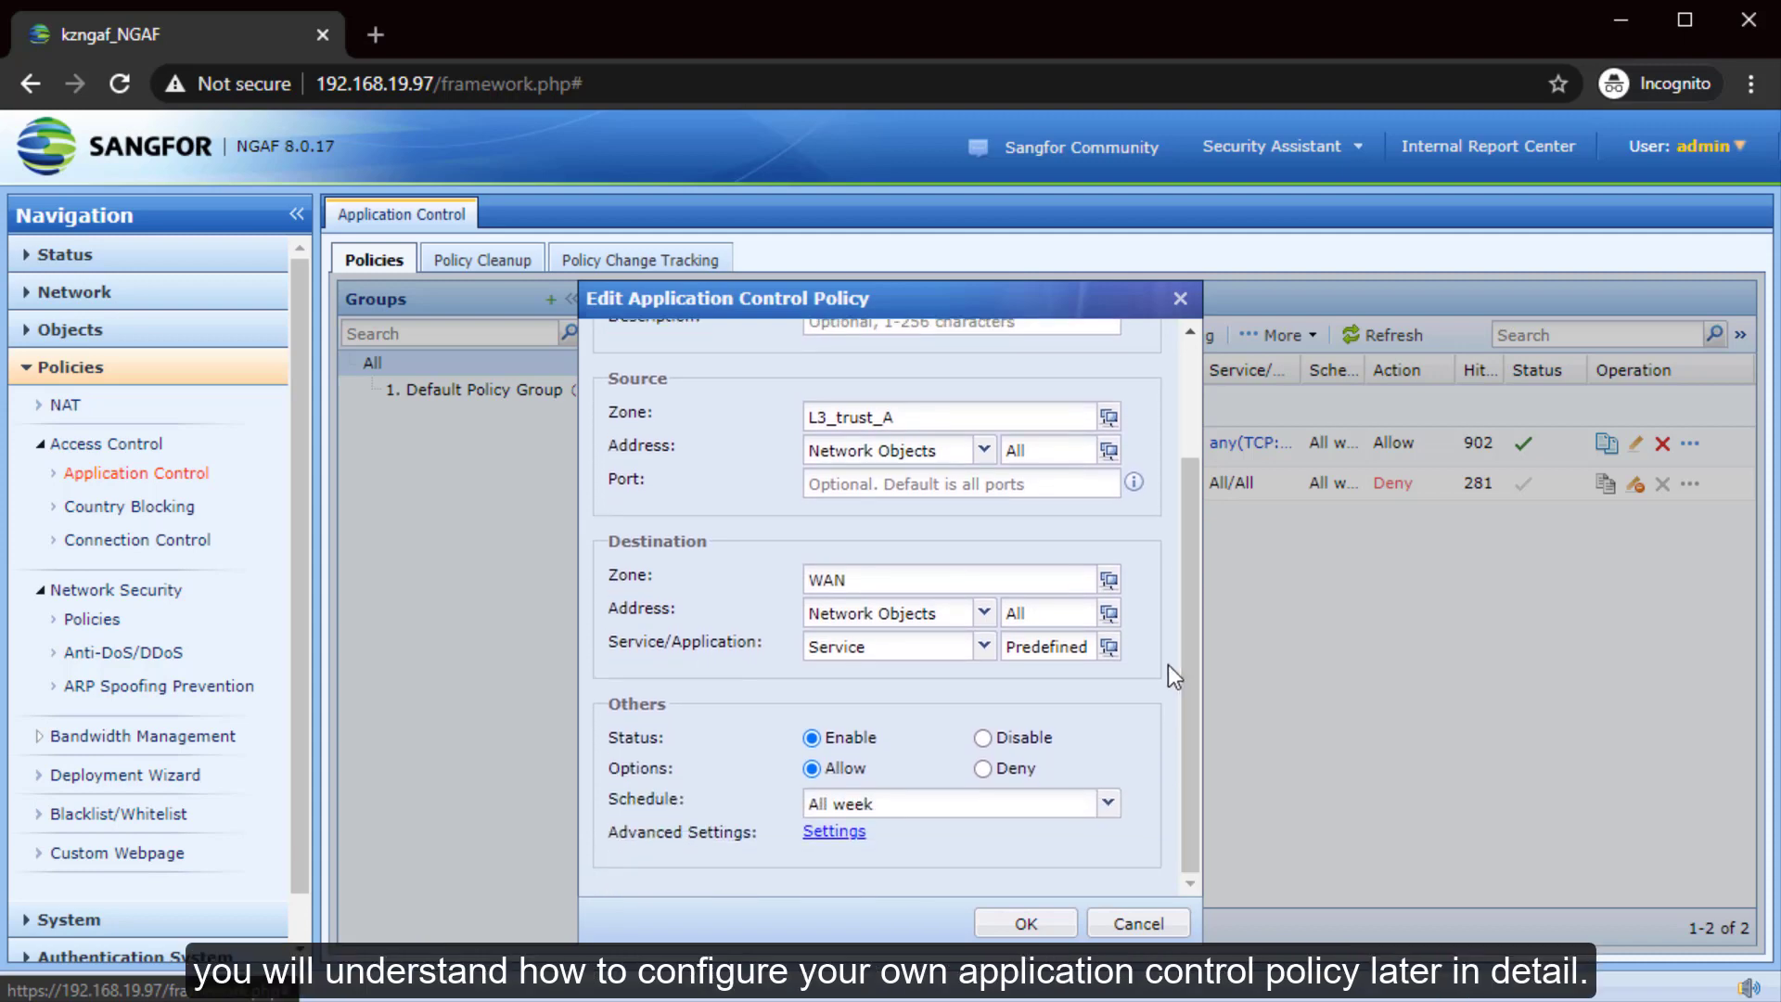
click(1139, 924)
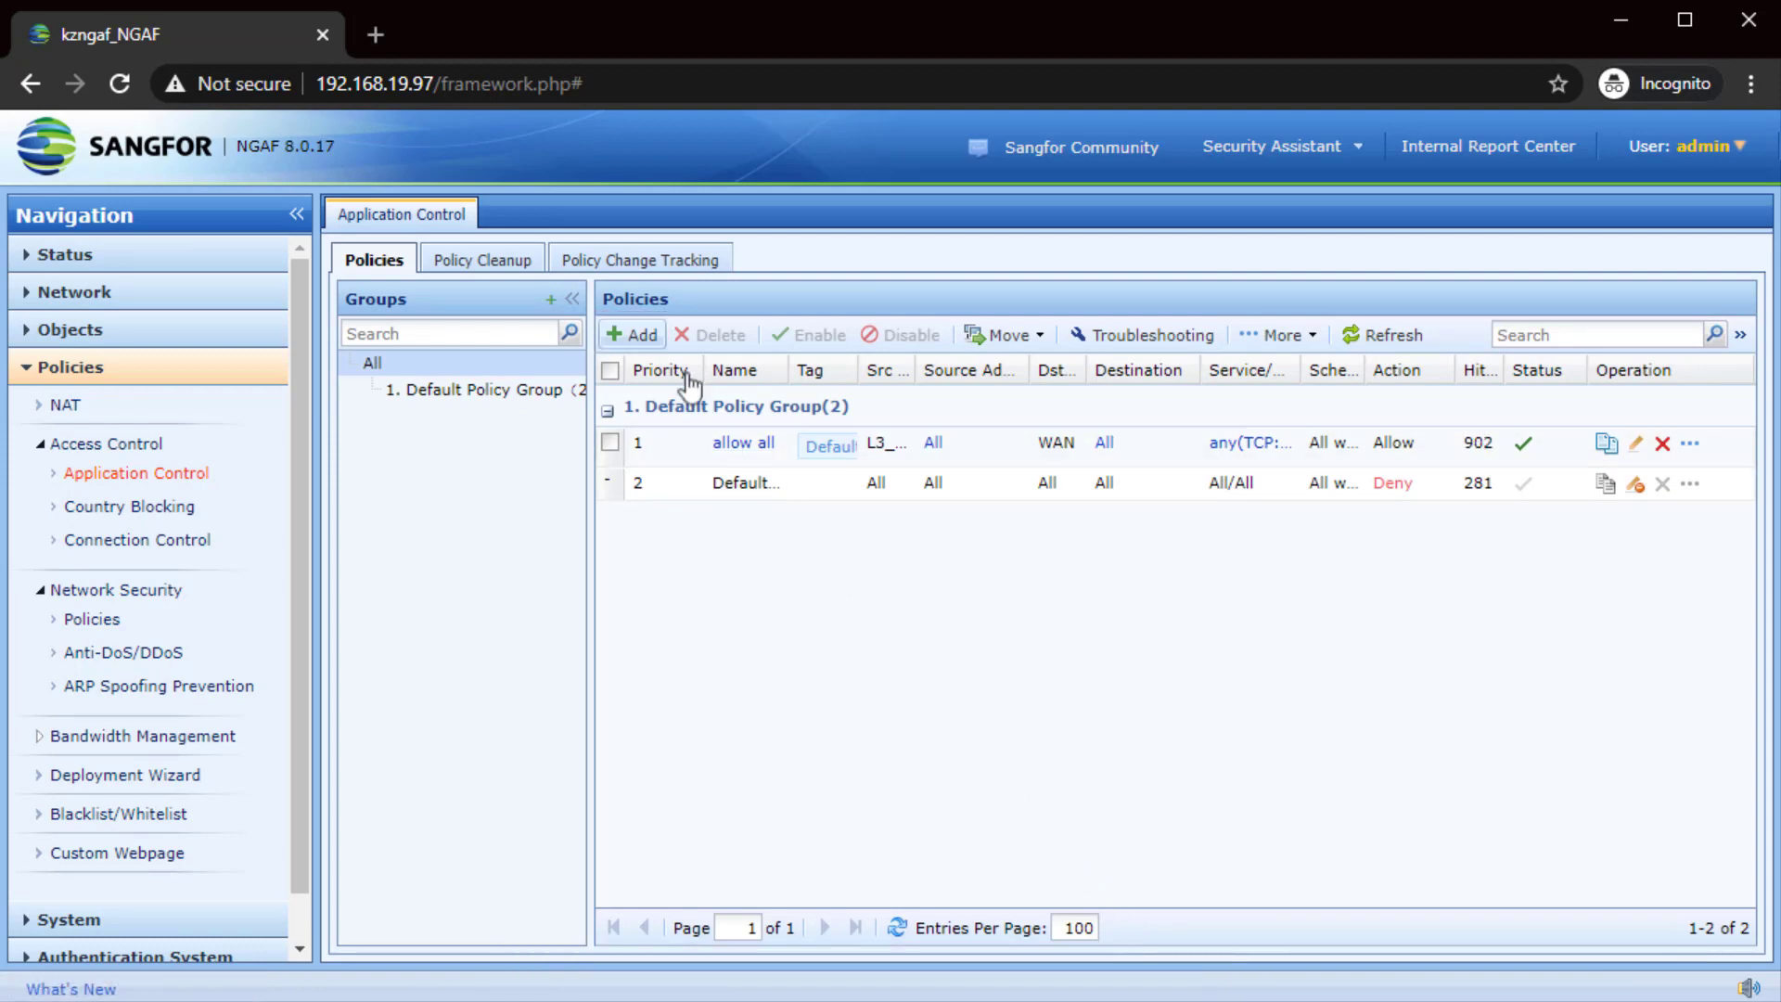
- Start a new application control policy named "block facebook" and set its source zone to L3_trust_A
click(640, 335)
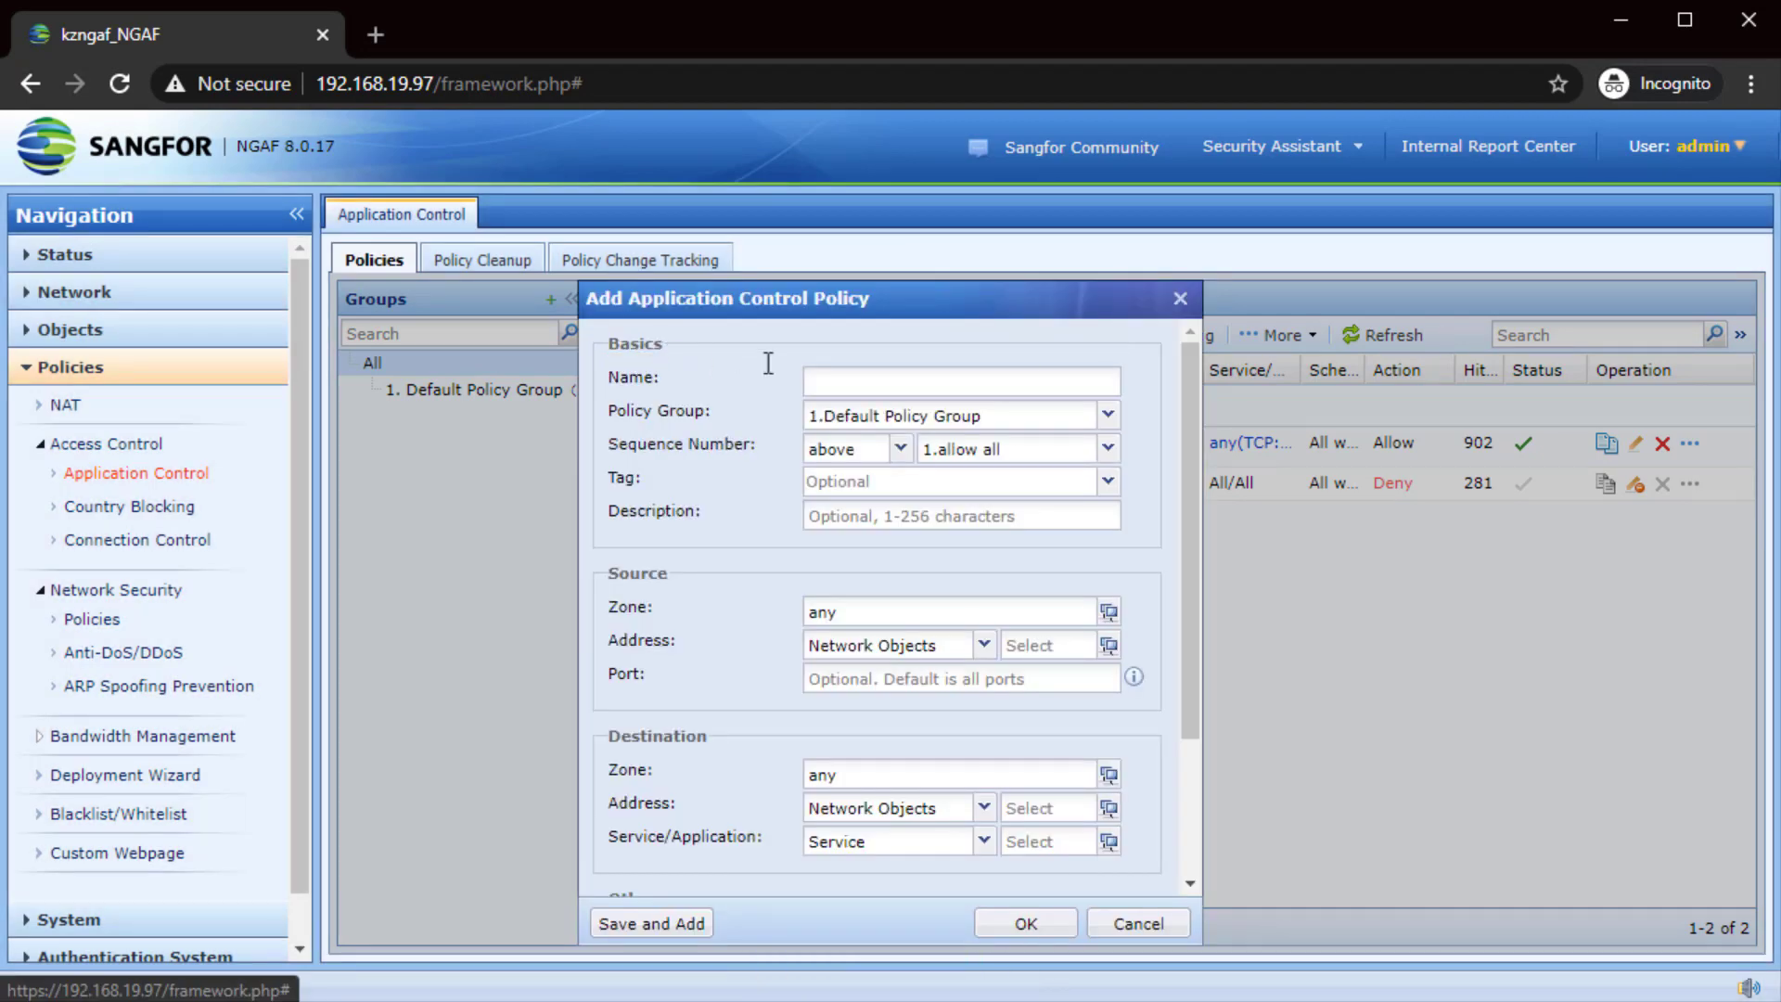
click(846, 379)
text(blo)
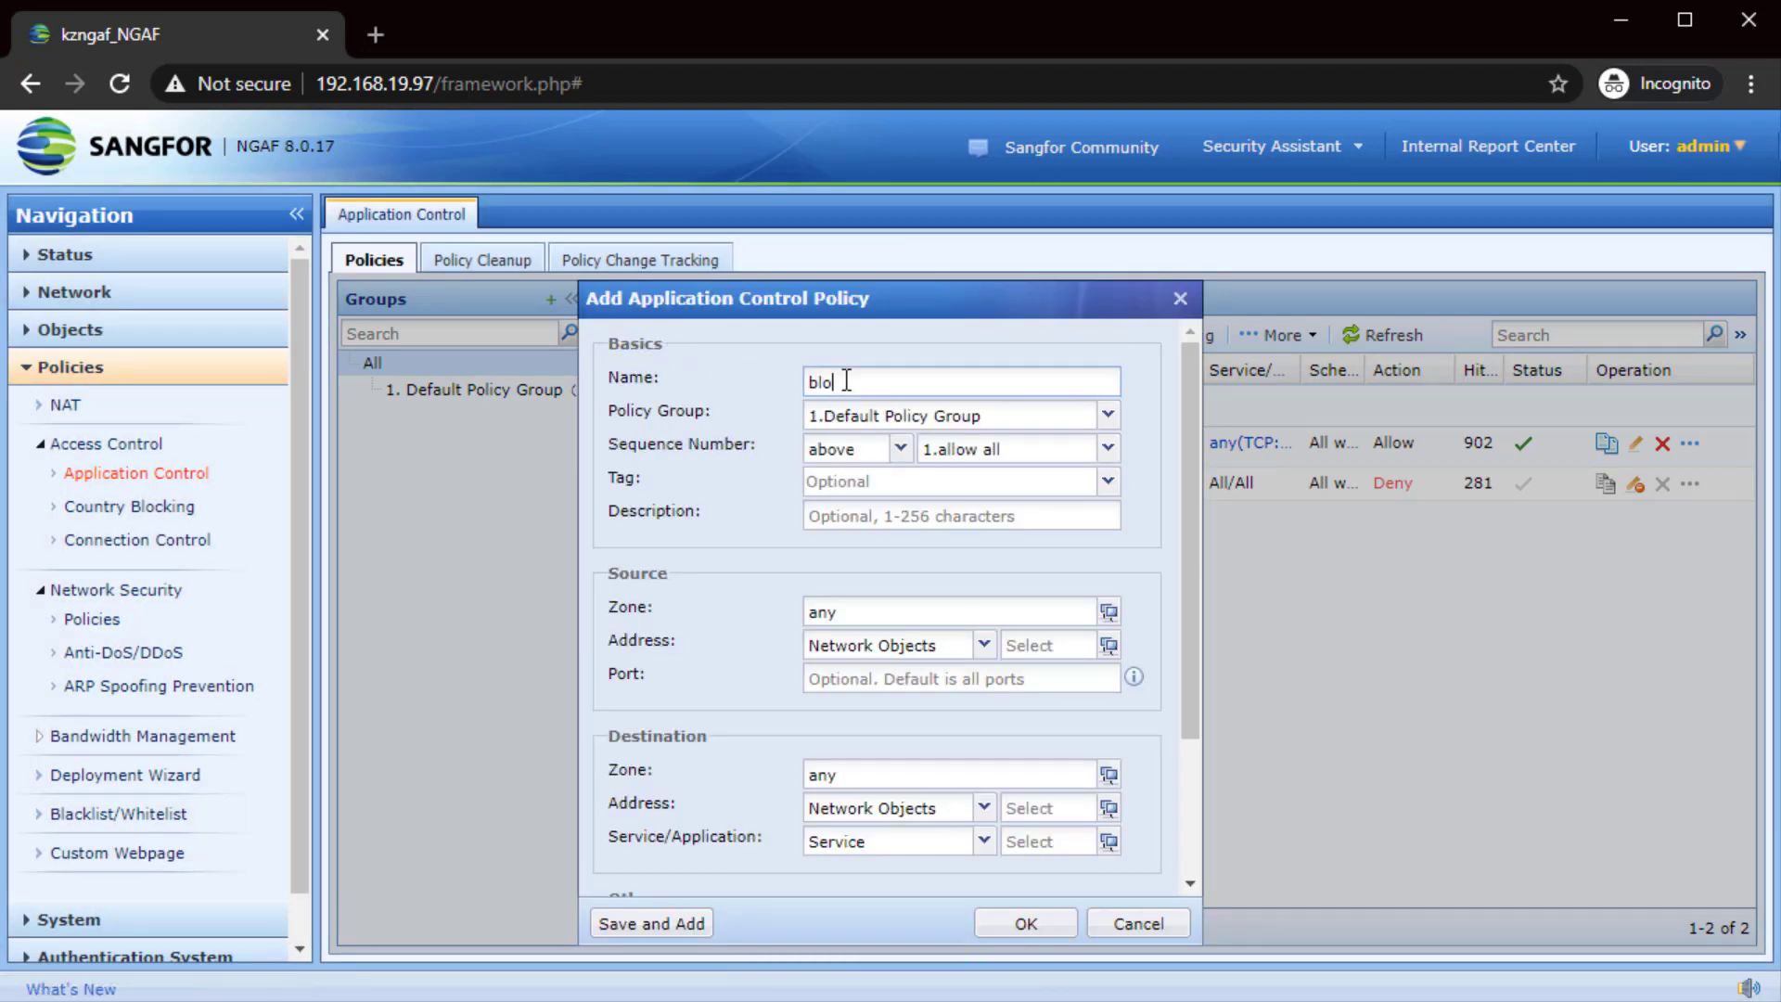
text(ck facebook)
click(1000, 618)
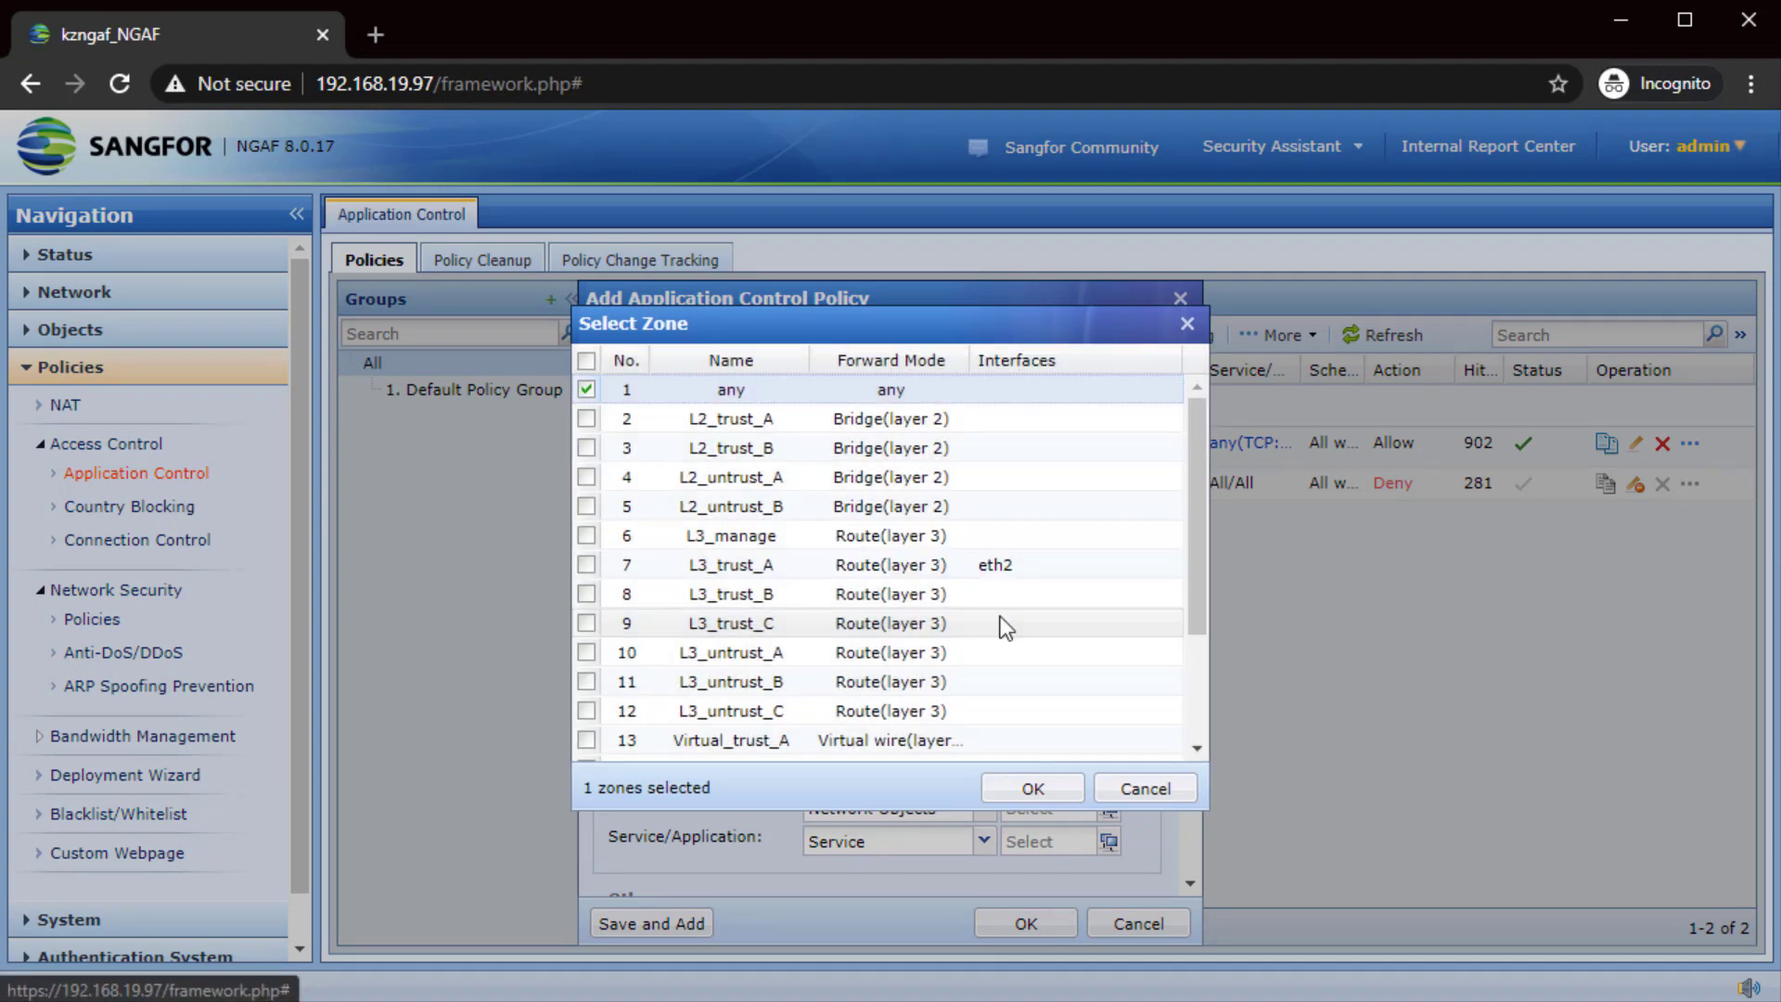
click(587, 565)
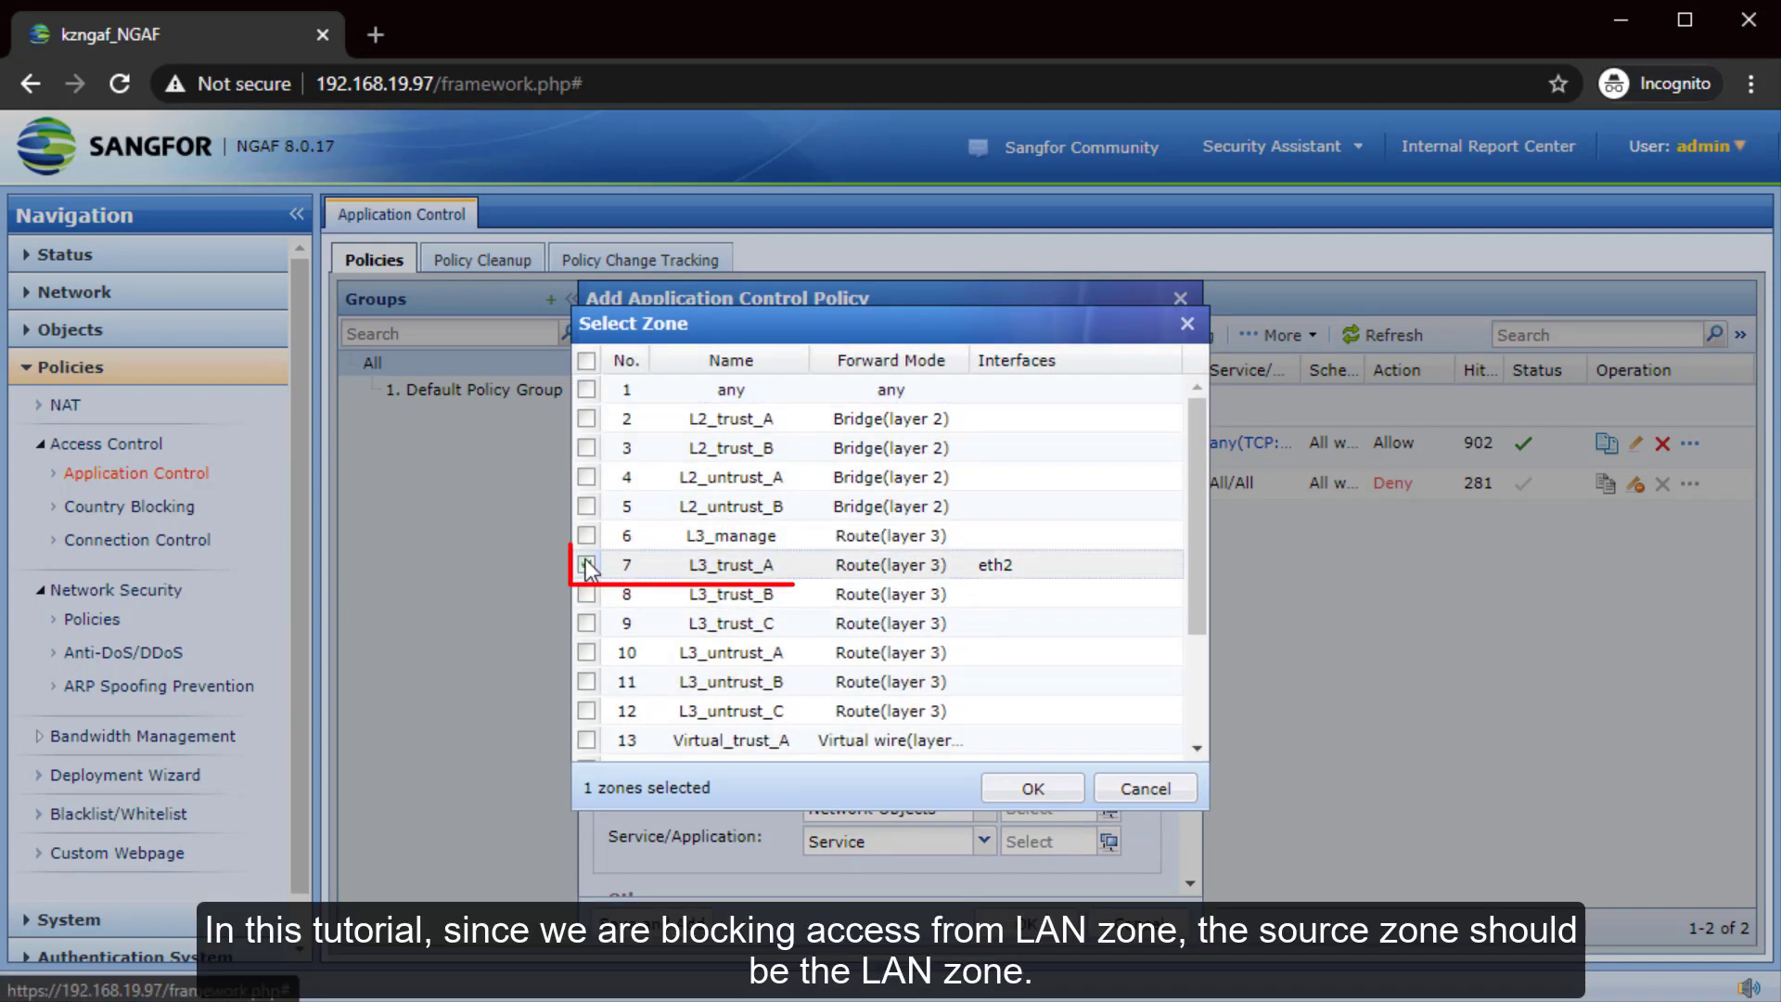
click(1020, 789)
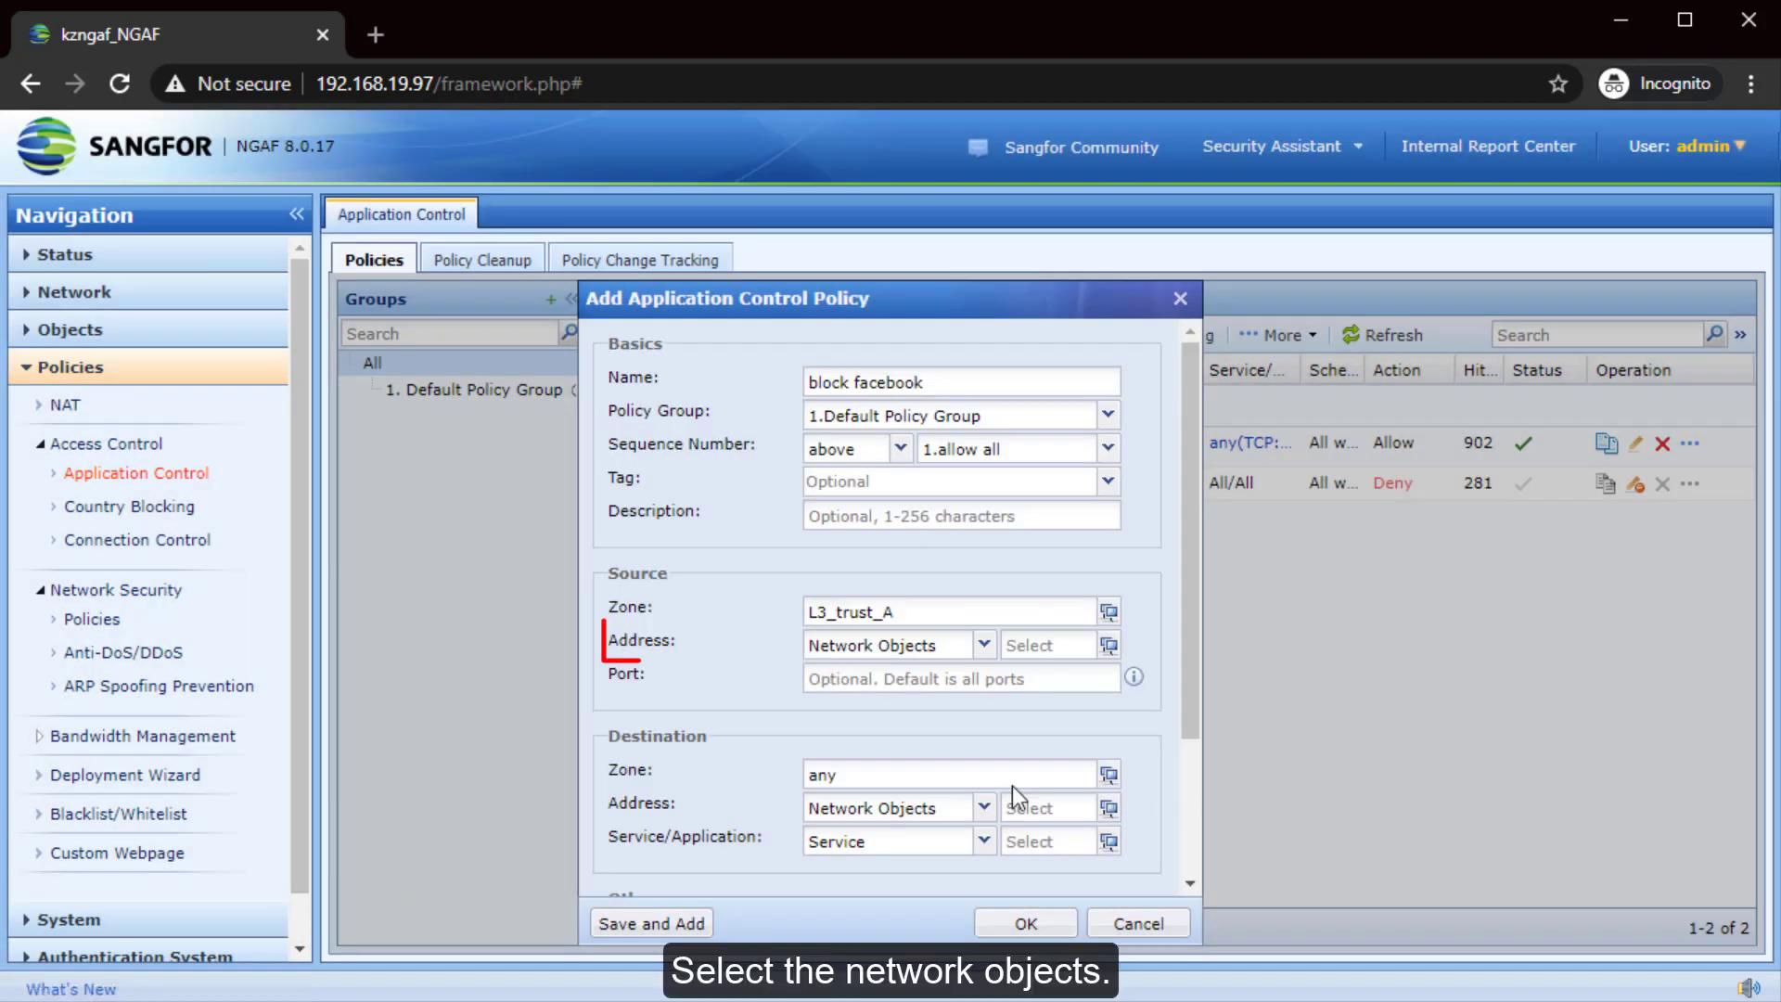
- Create an IP group named 10.10.10.254 containing the address 10.10.10.254 and use it as the policy's source address
click(1028, 646)
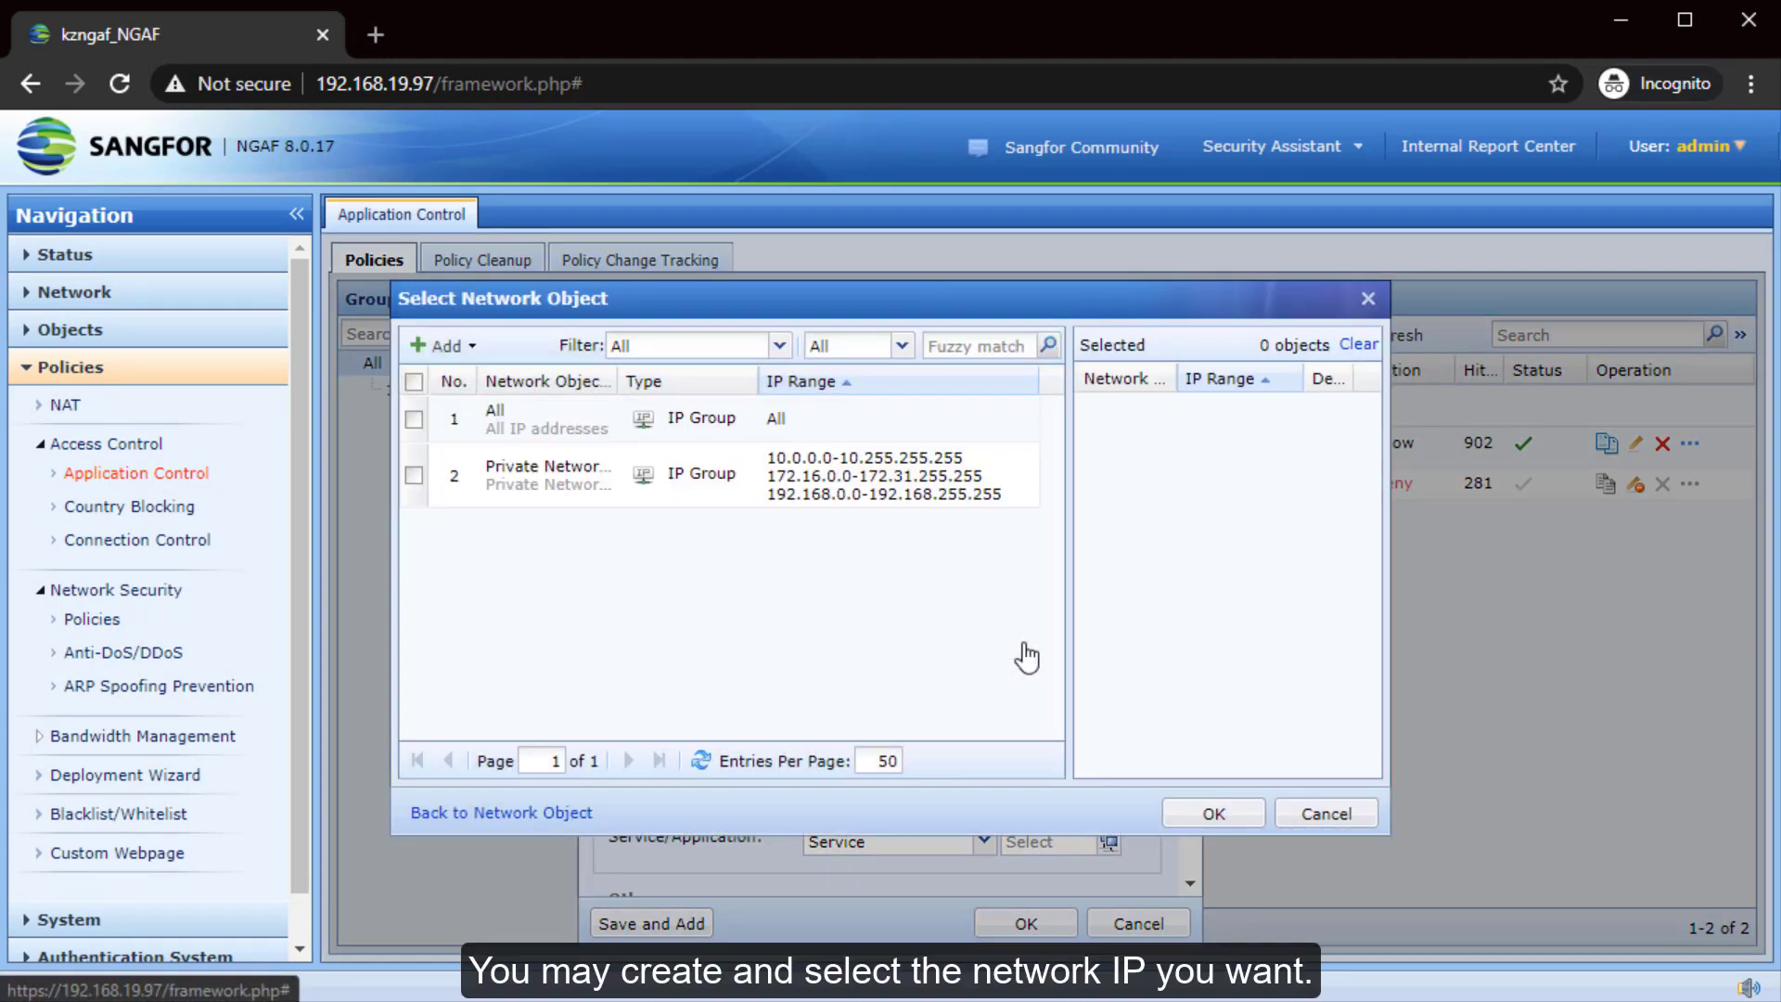
click(453, 345)
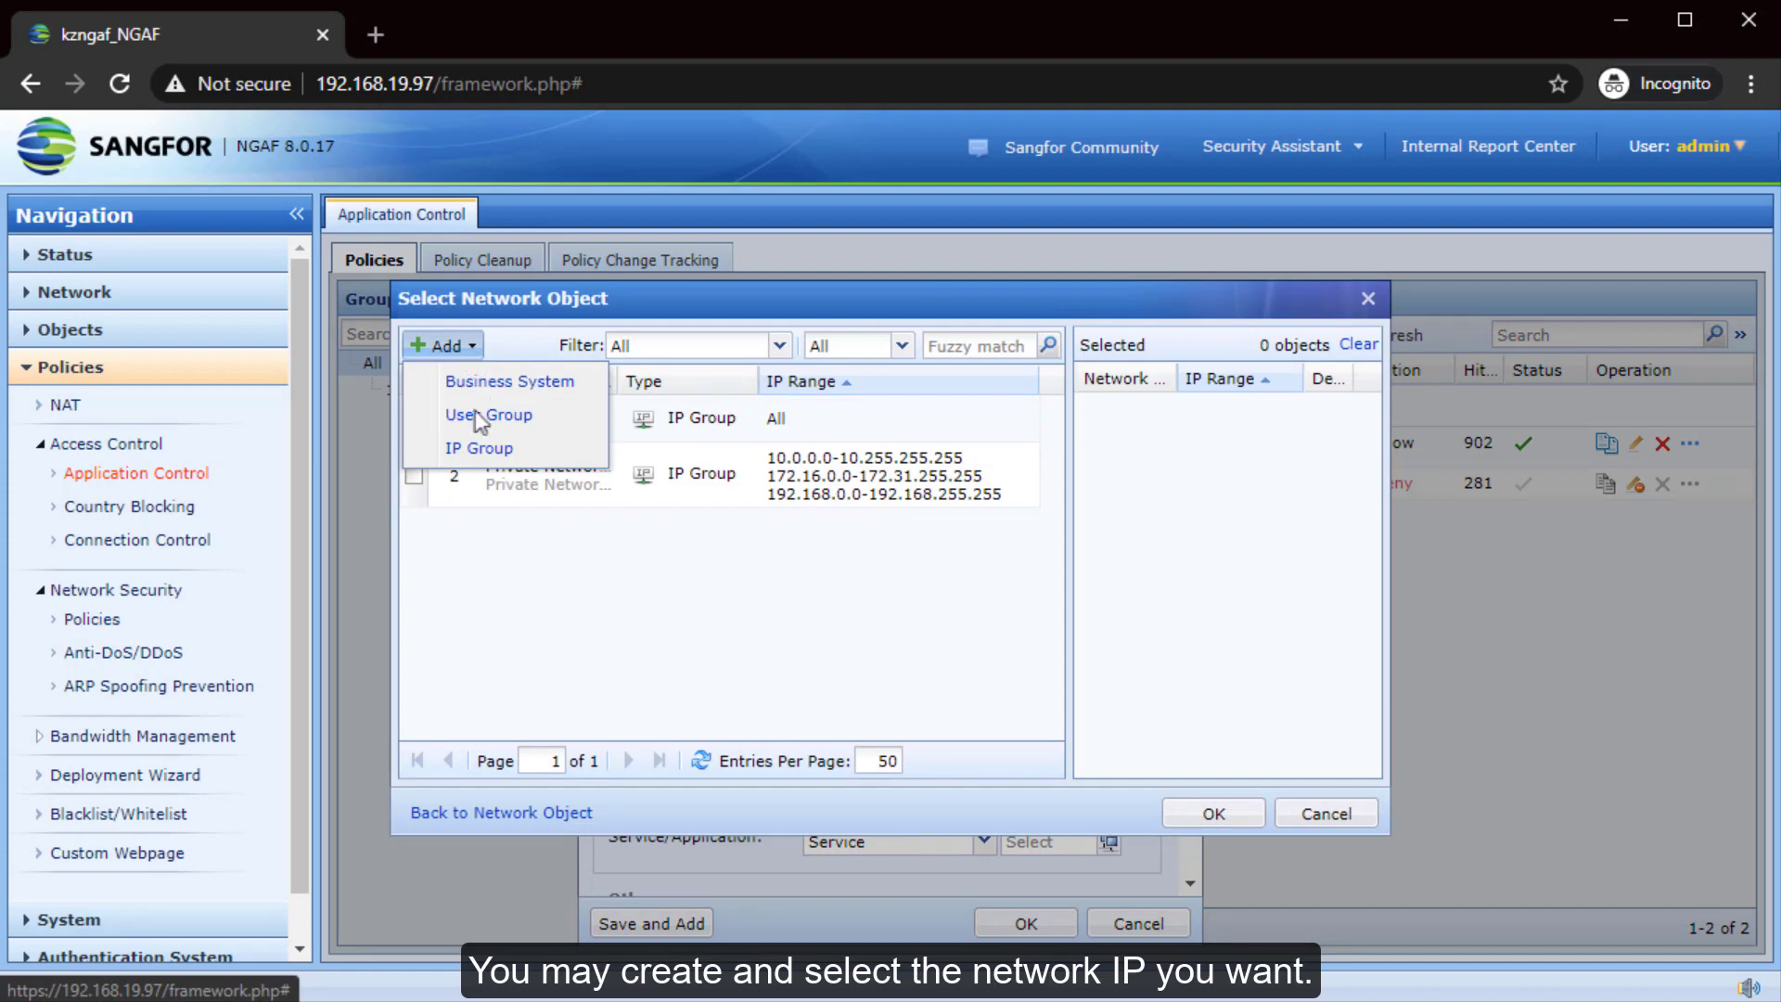
click(478, 449)
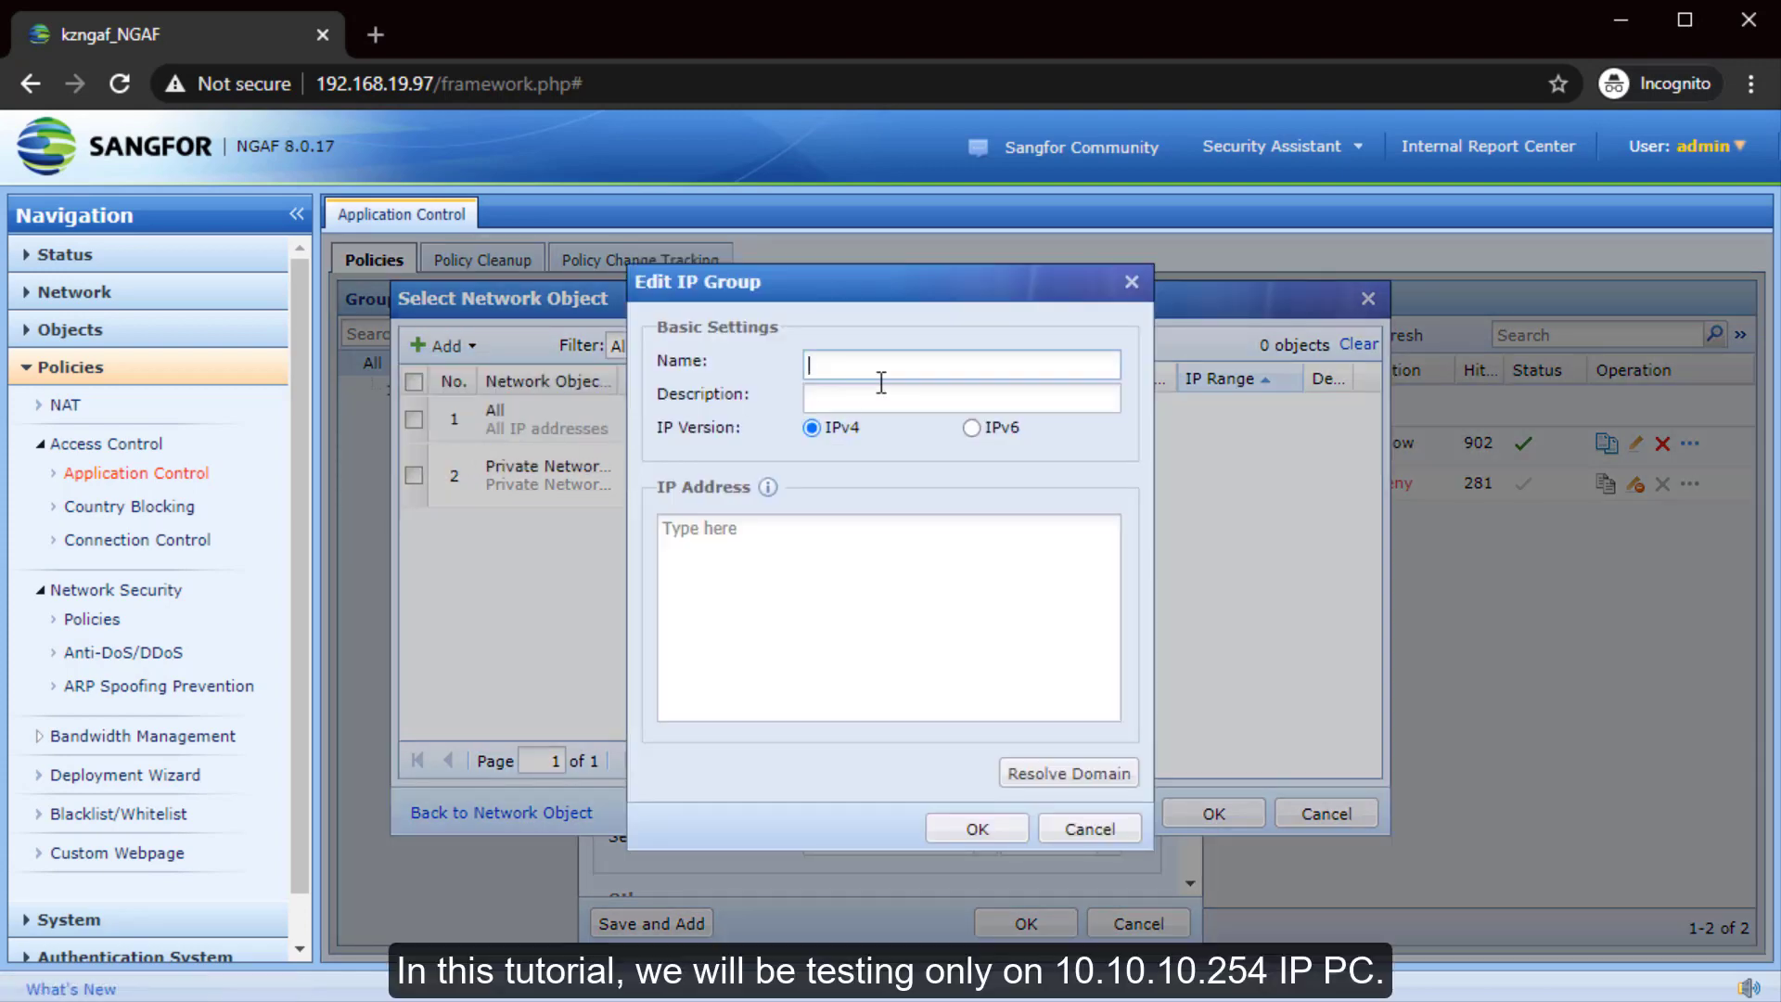
text(10.10.10.254)
click(787, 565)
text(10.10.)
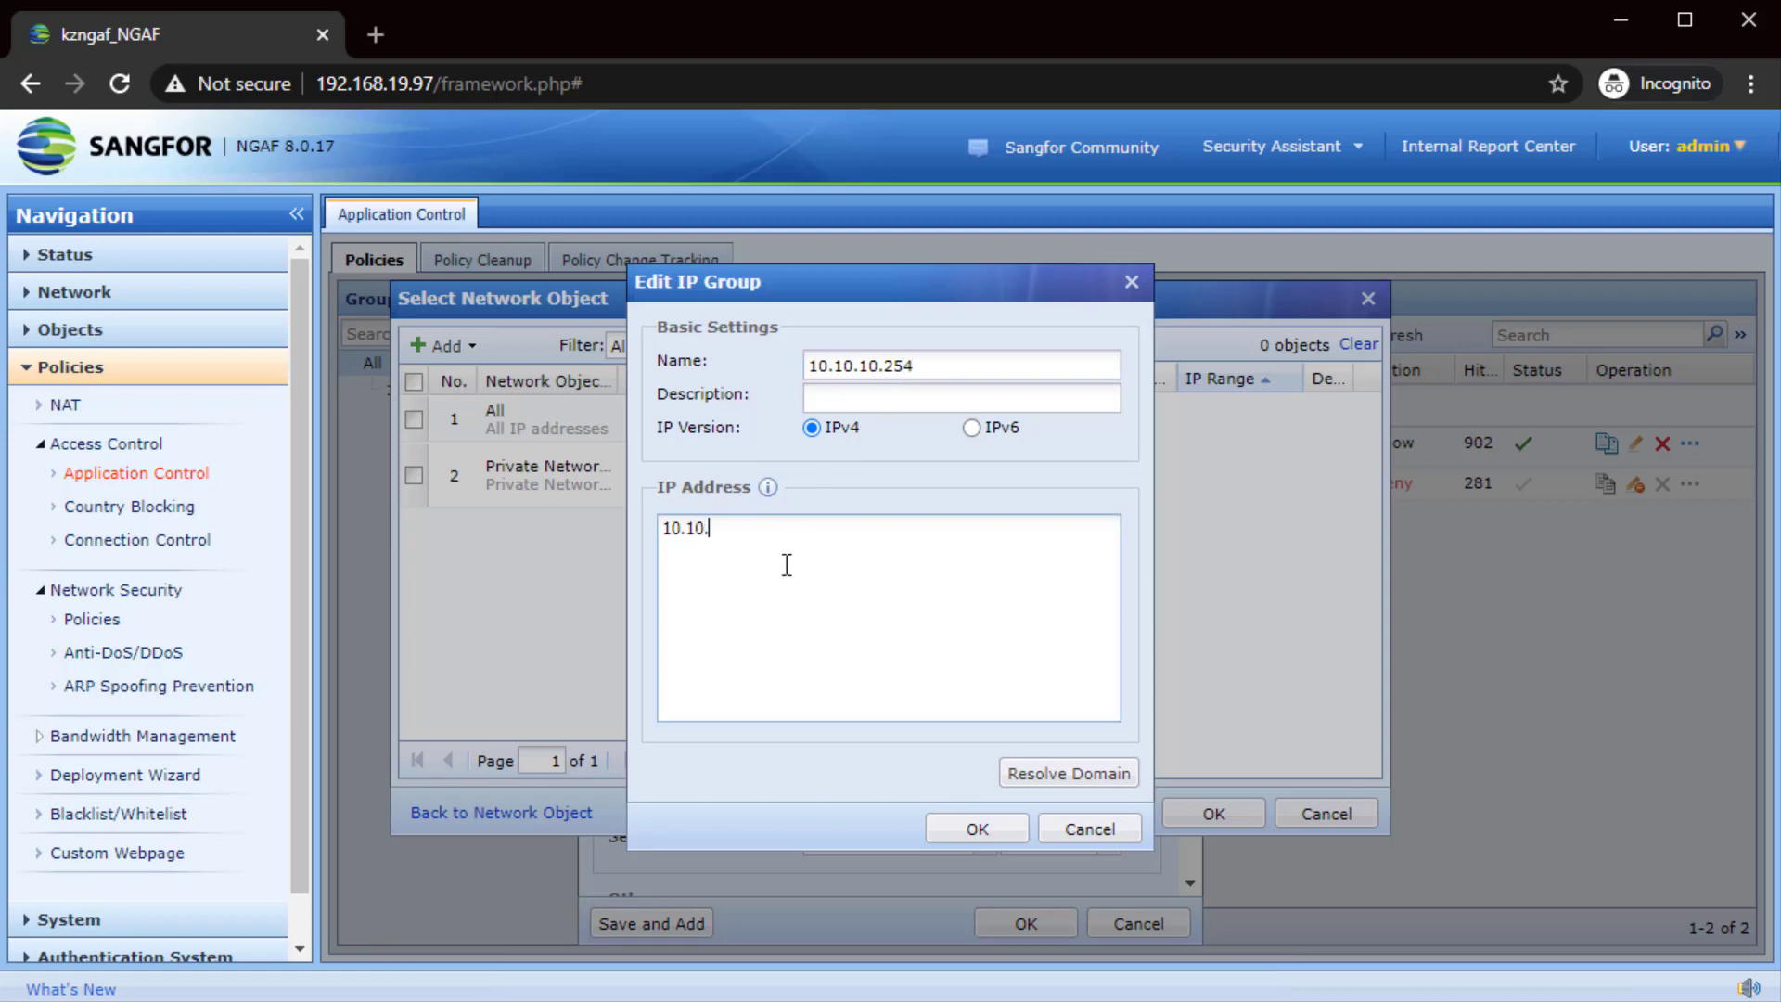
text(10.254)
click(993, 831)
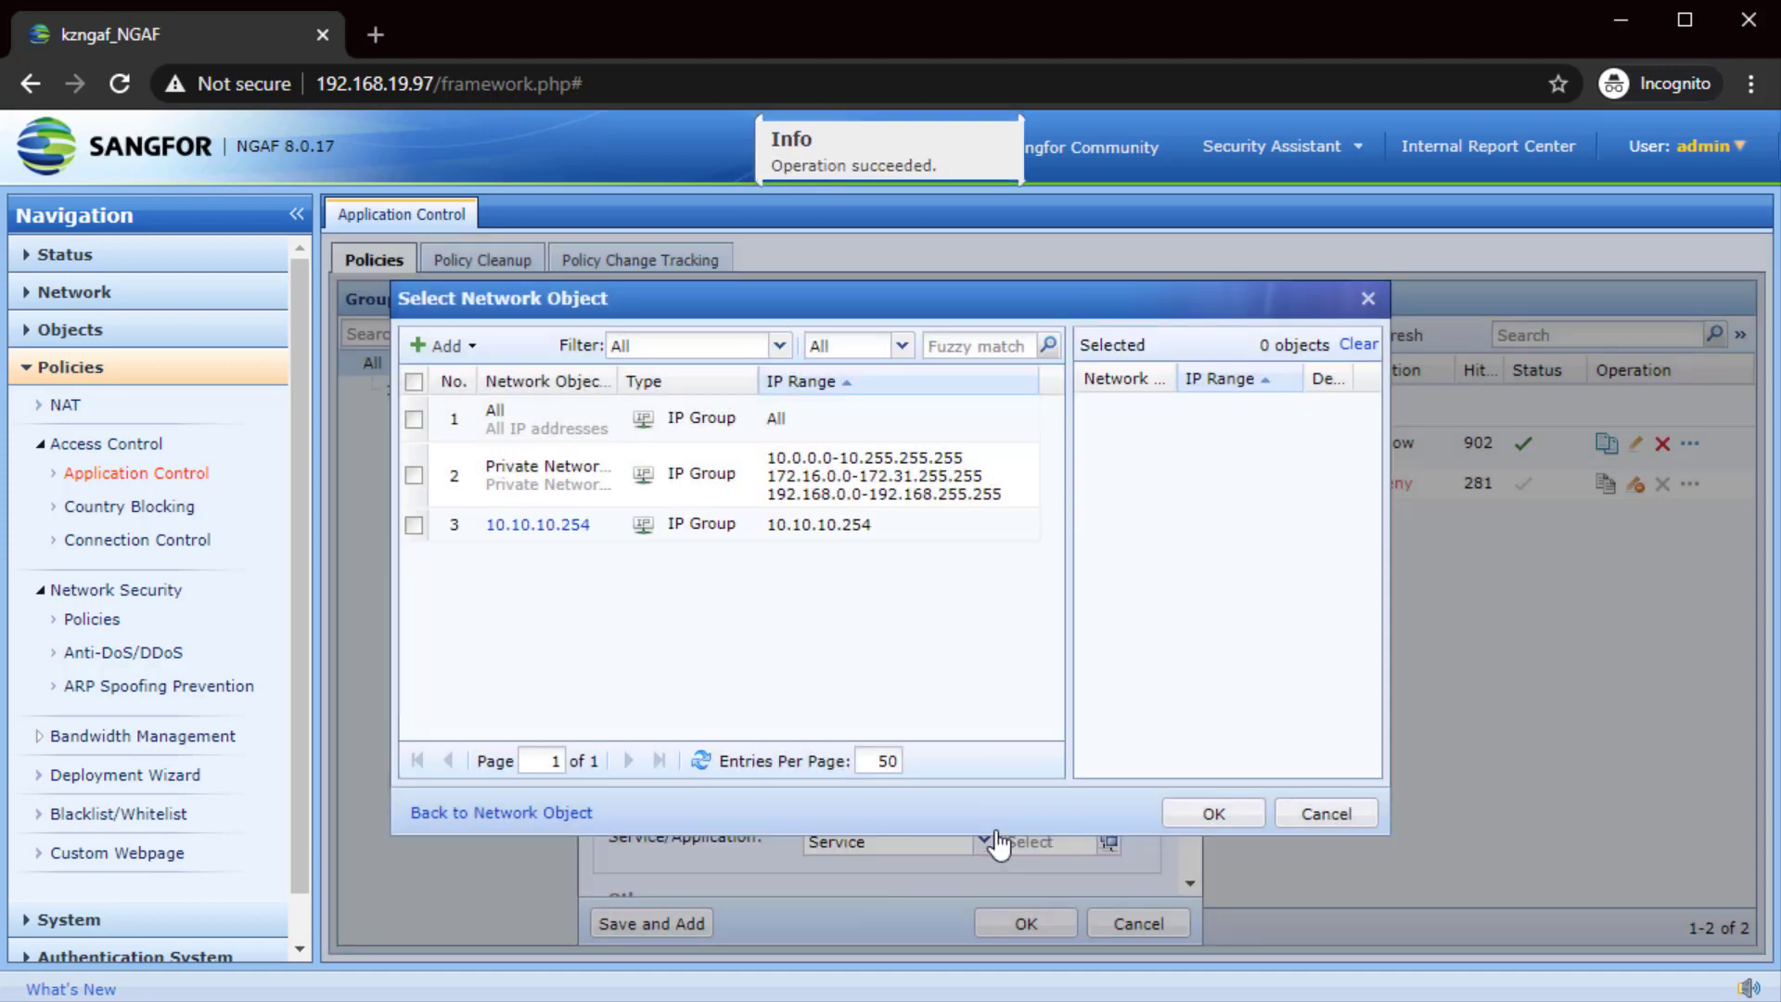
click(414, 525)
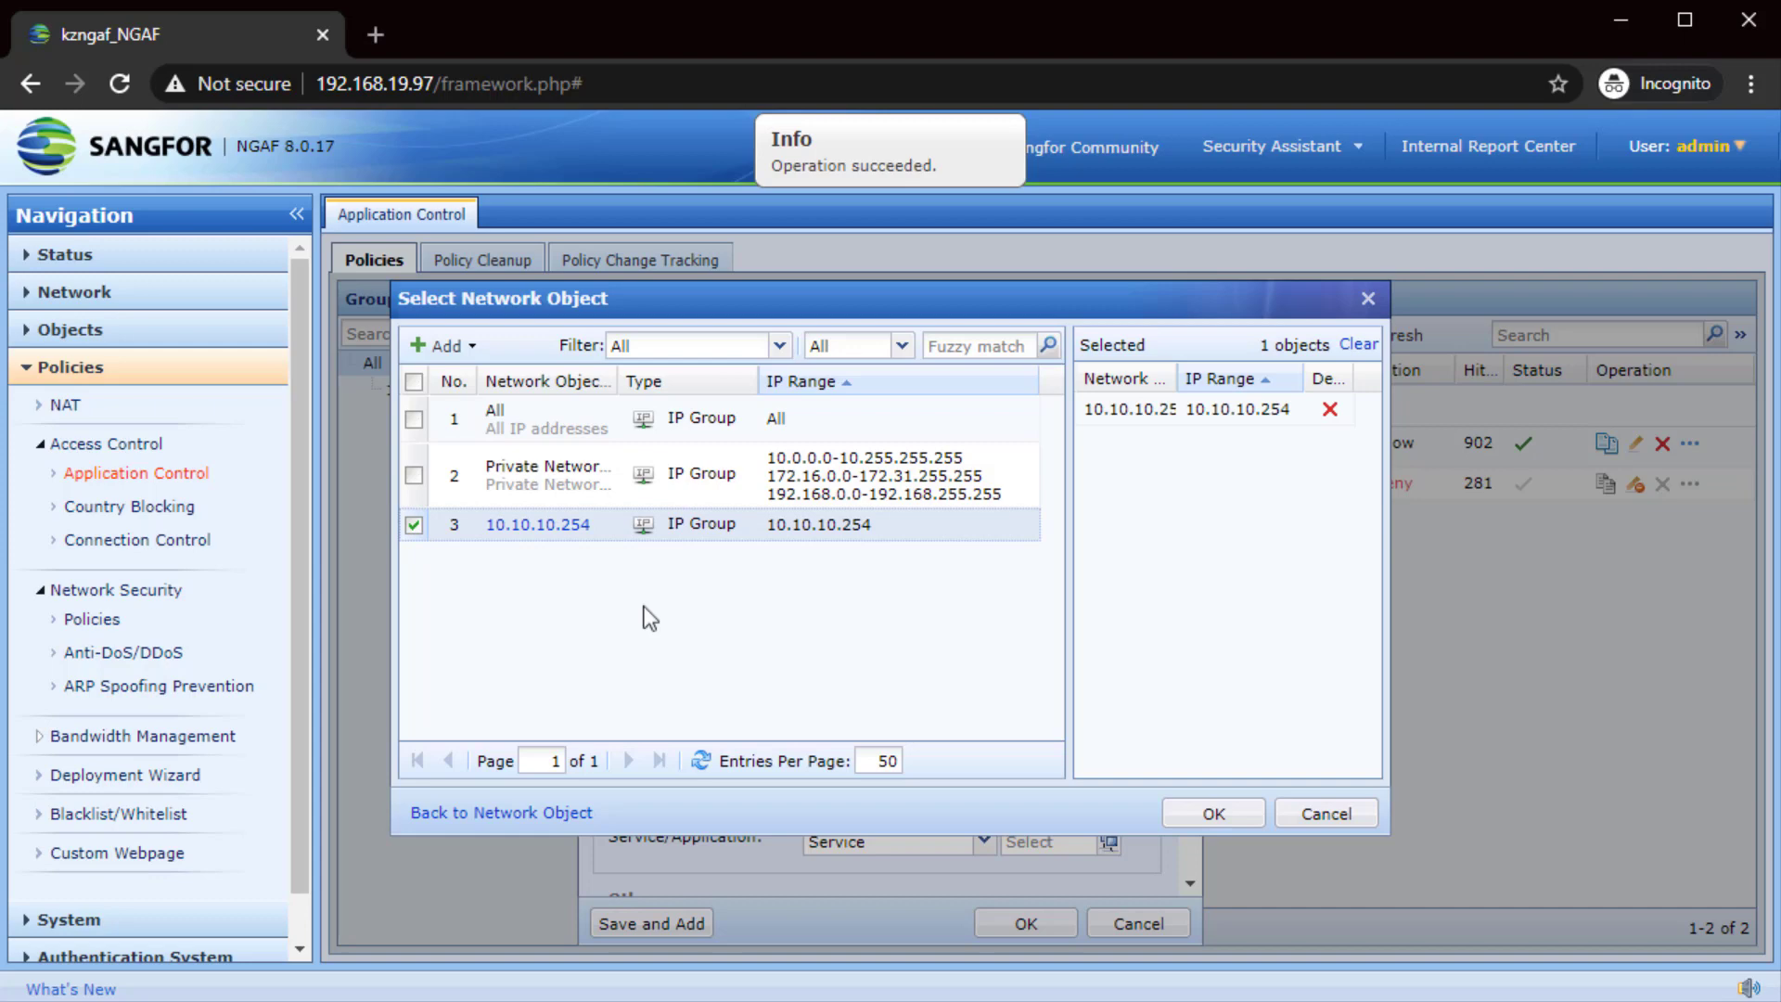
click(1217, 814)
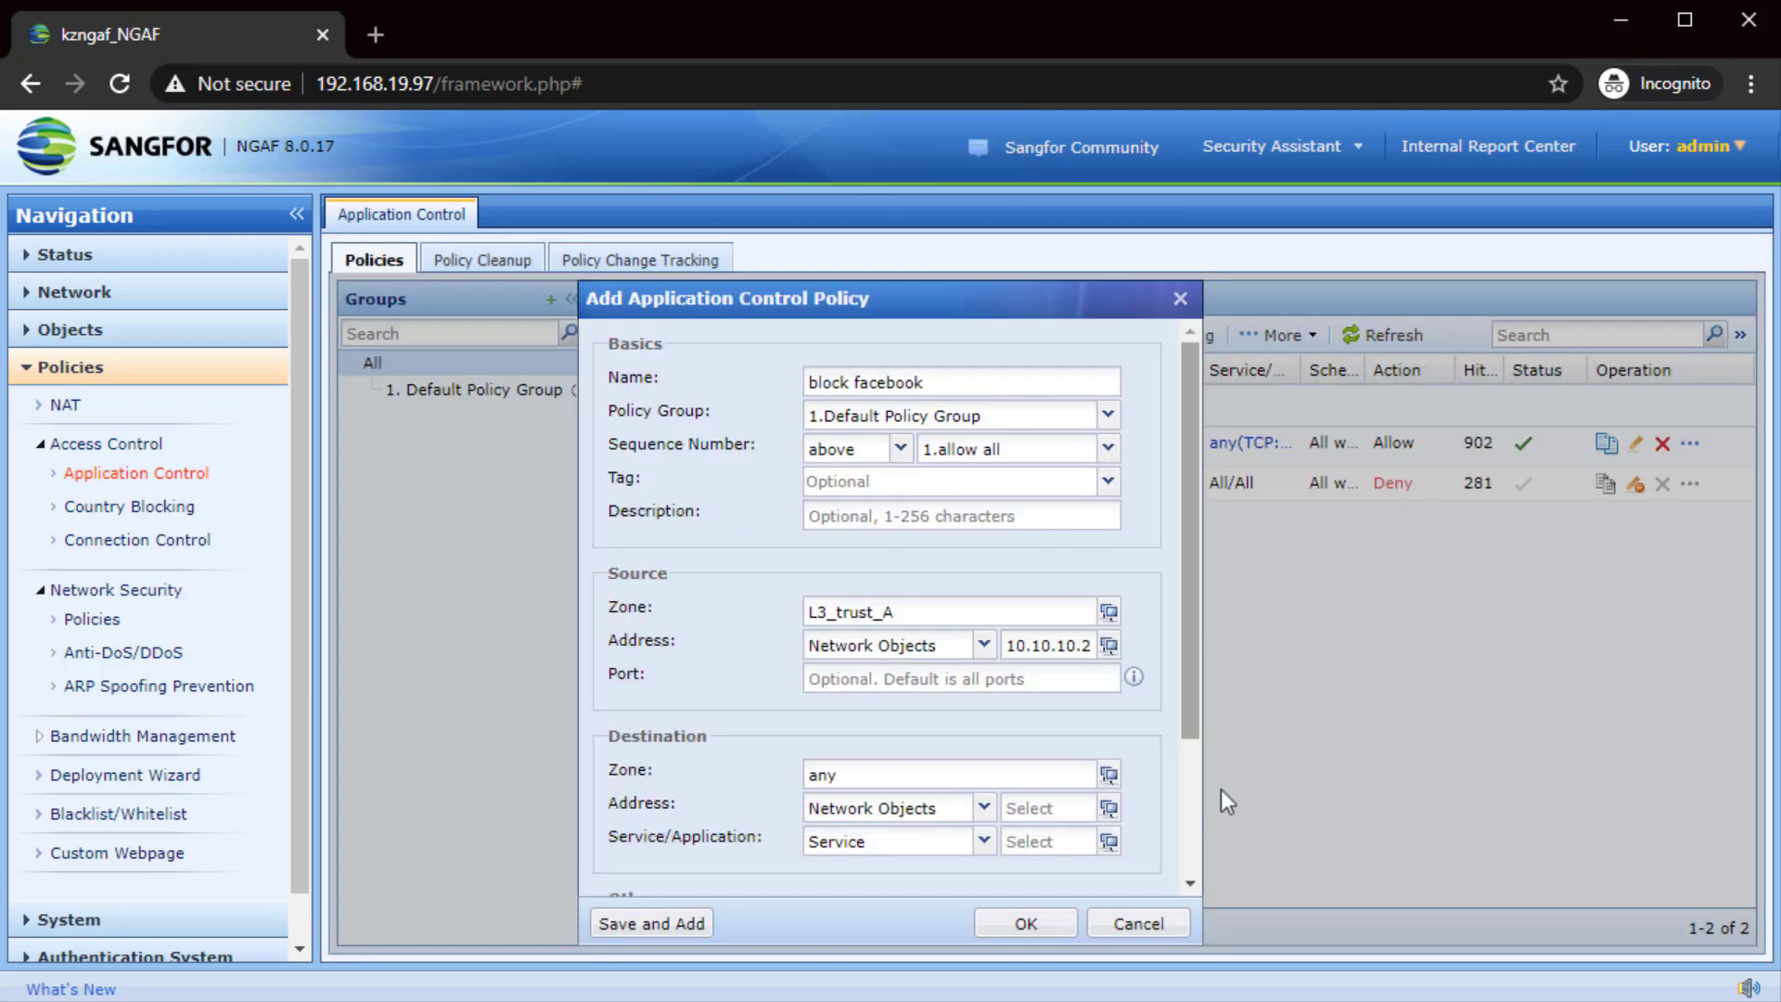
- Set the policy's destination zone to WAN and its destination address to the network object All
drag(1200, 719, 1184, 872)
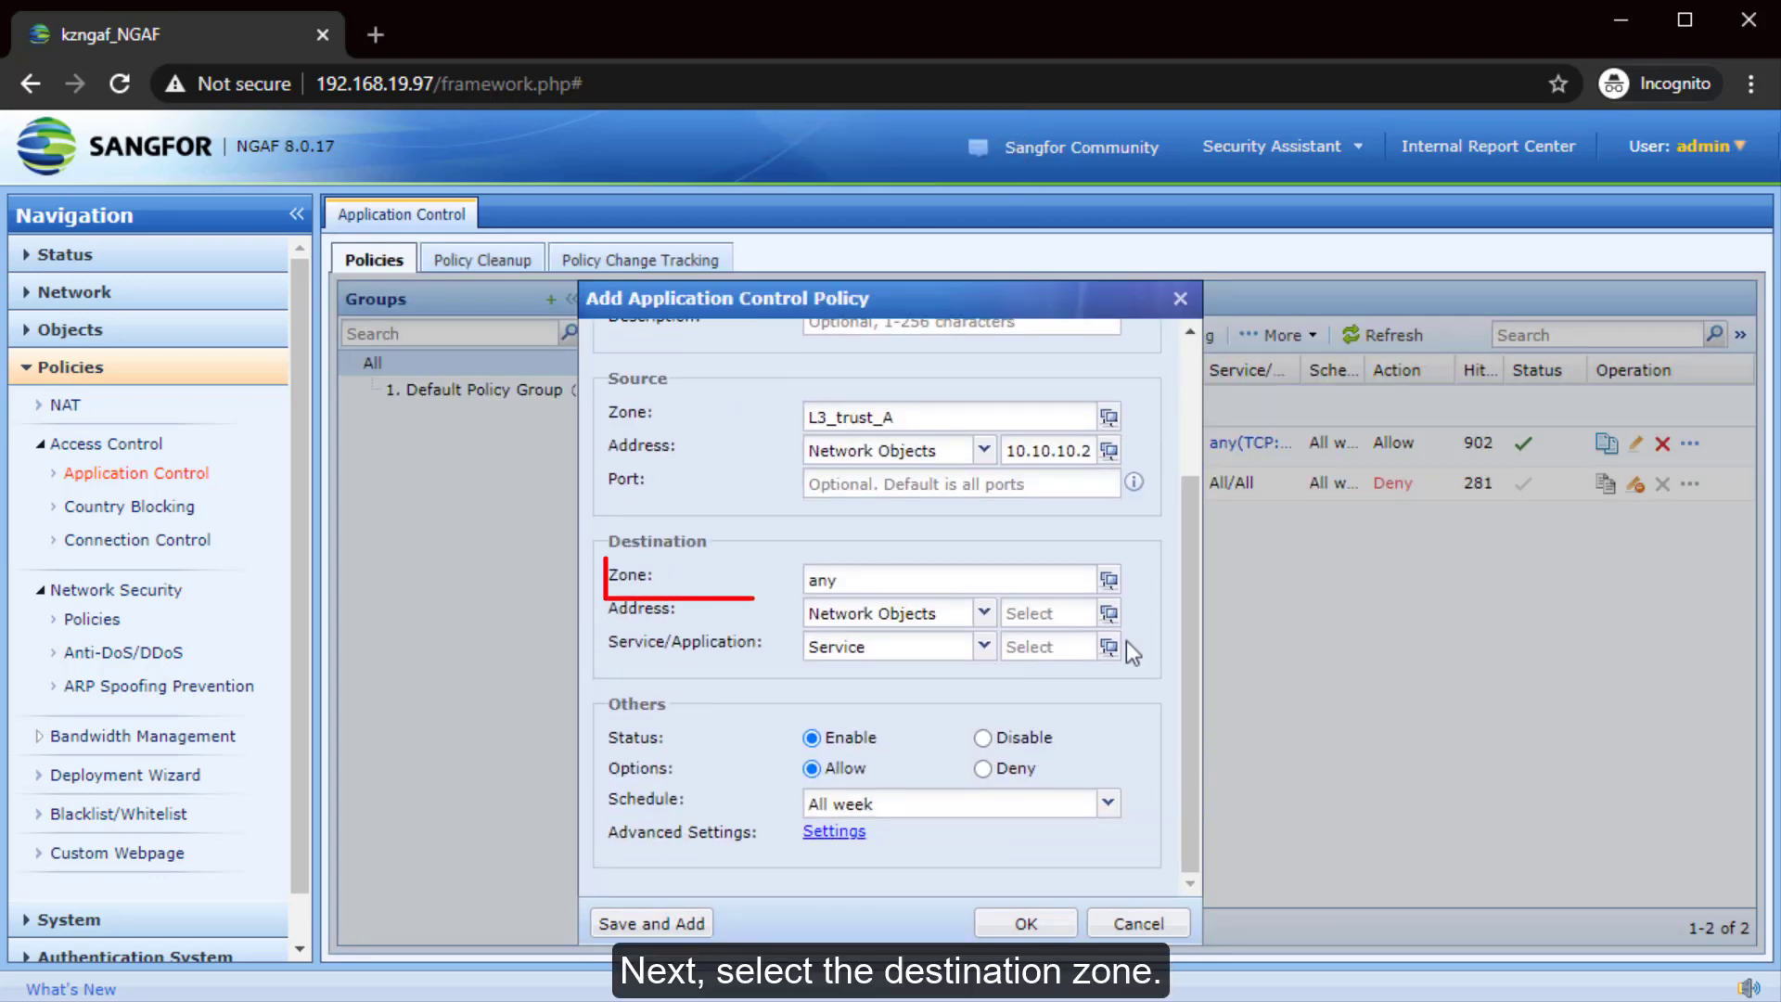
click(1108, 579)
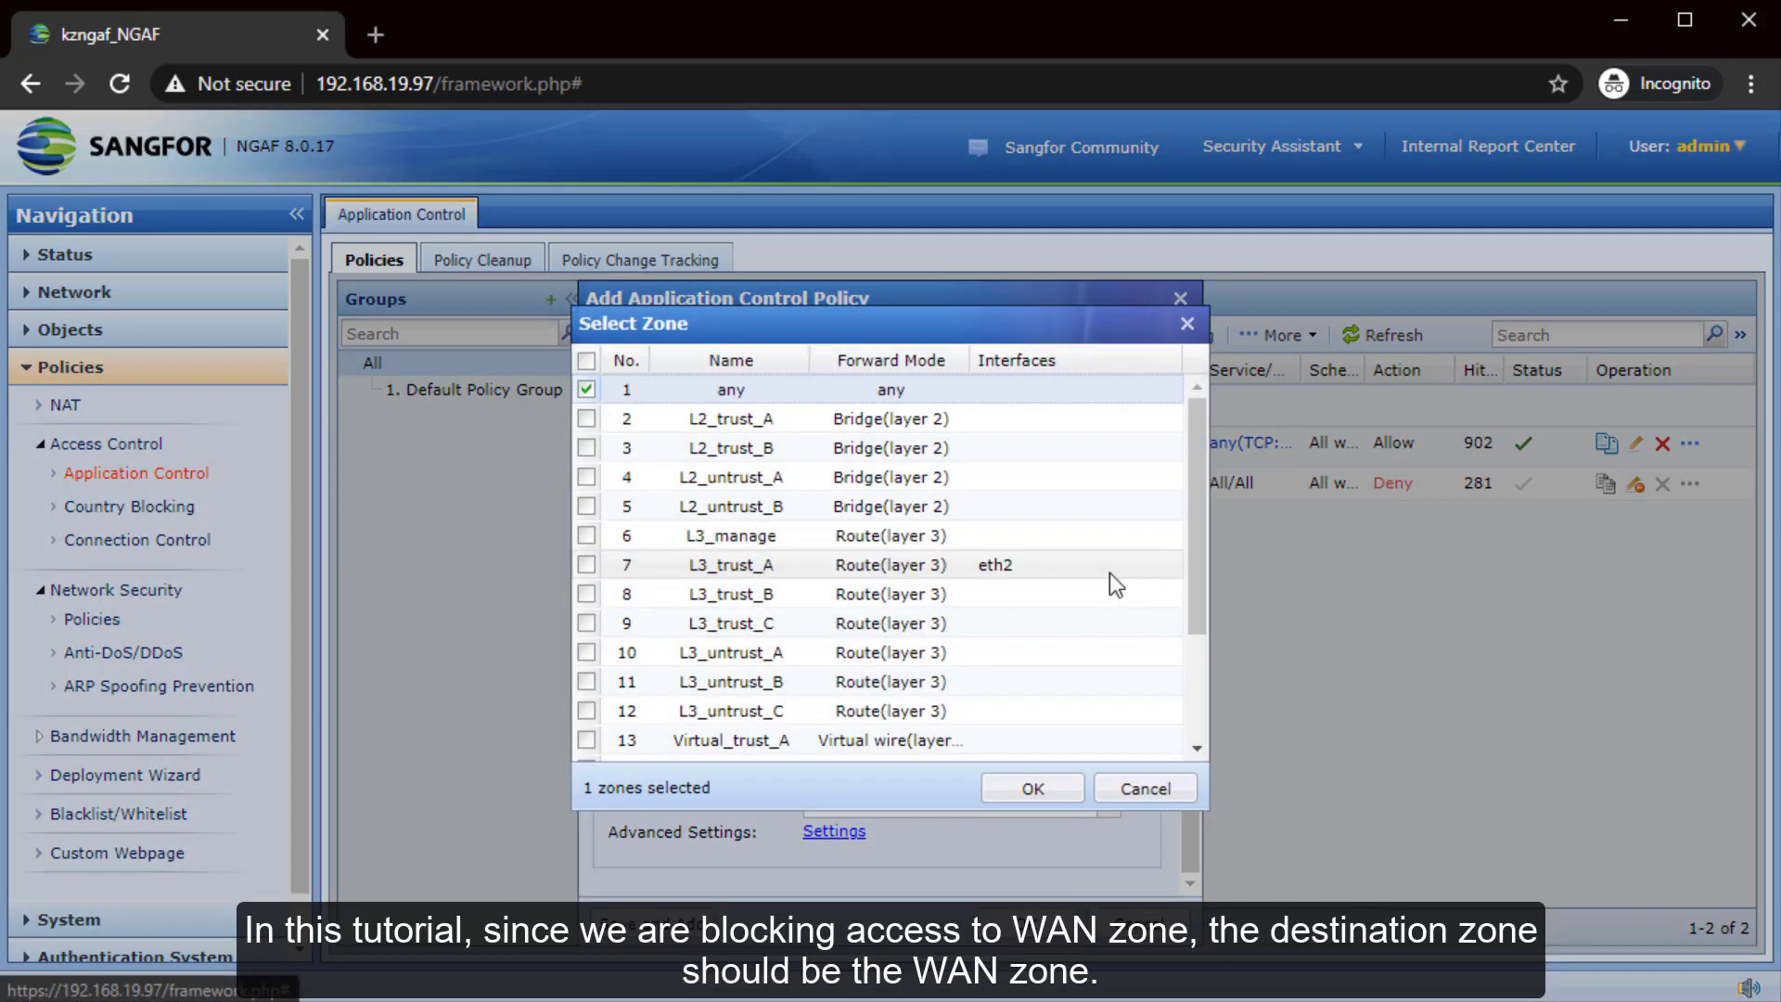
drag(1196, 577, 1165, 705)
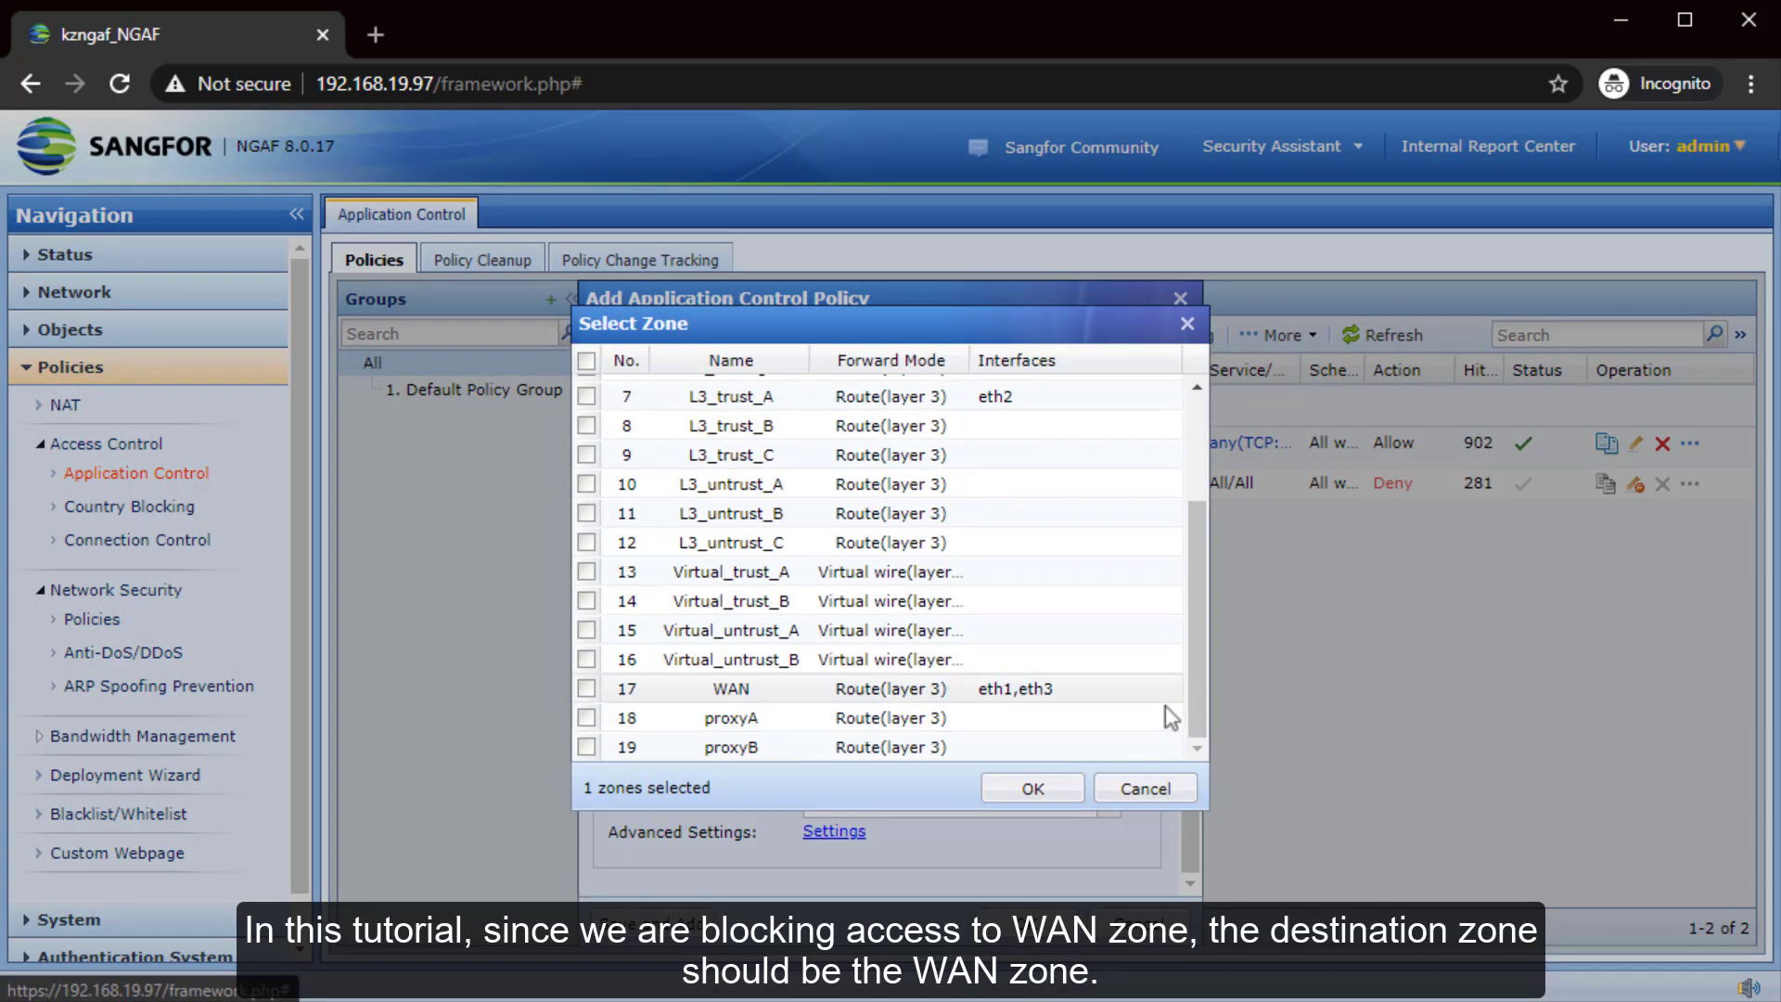
click(588, 689)
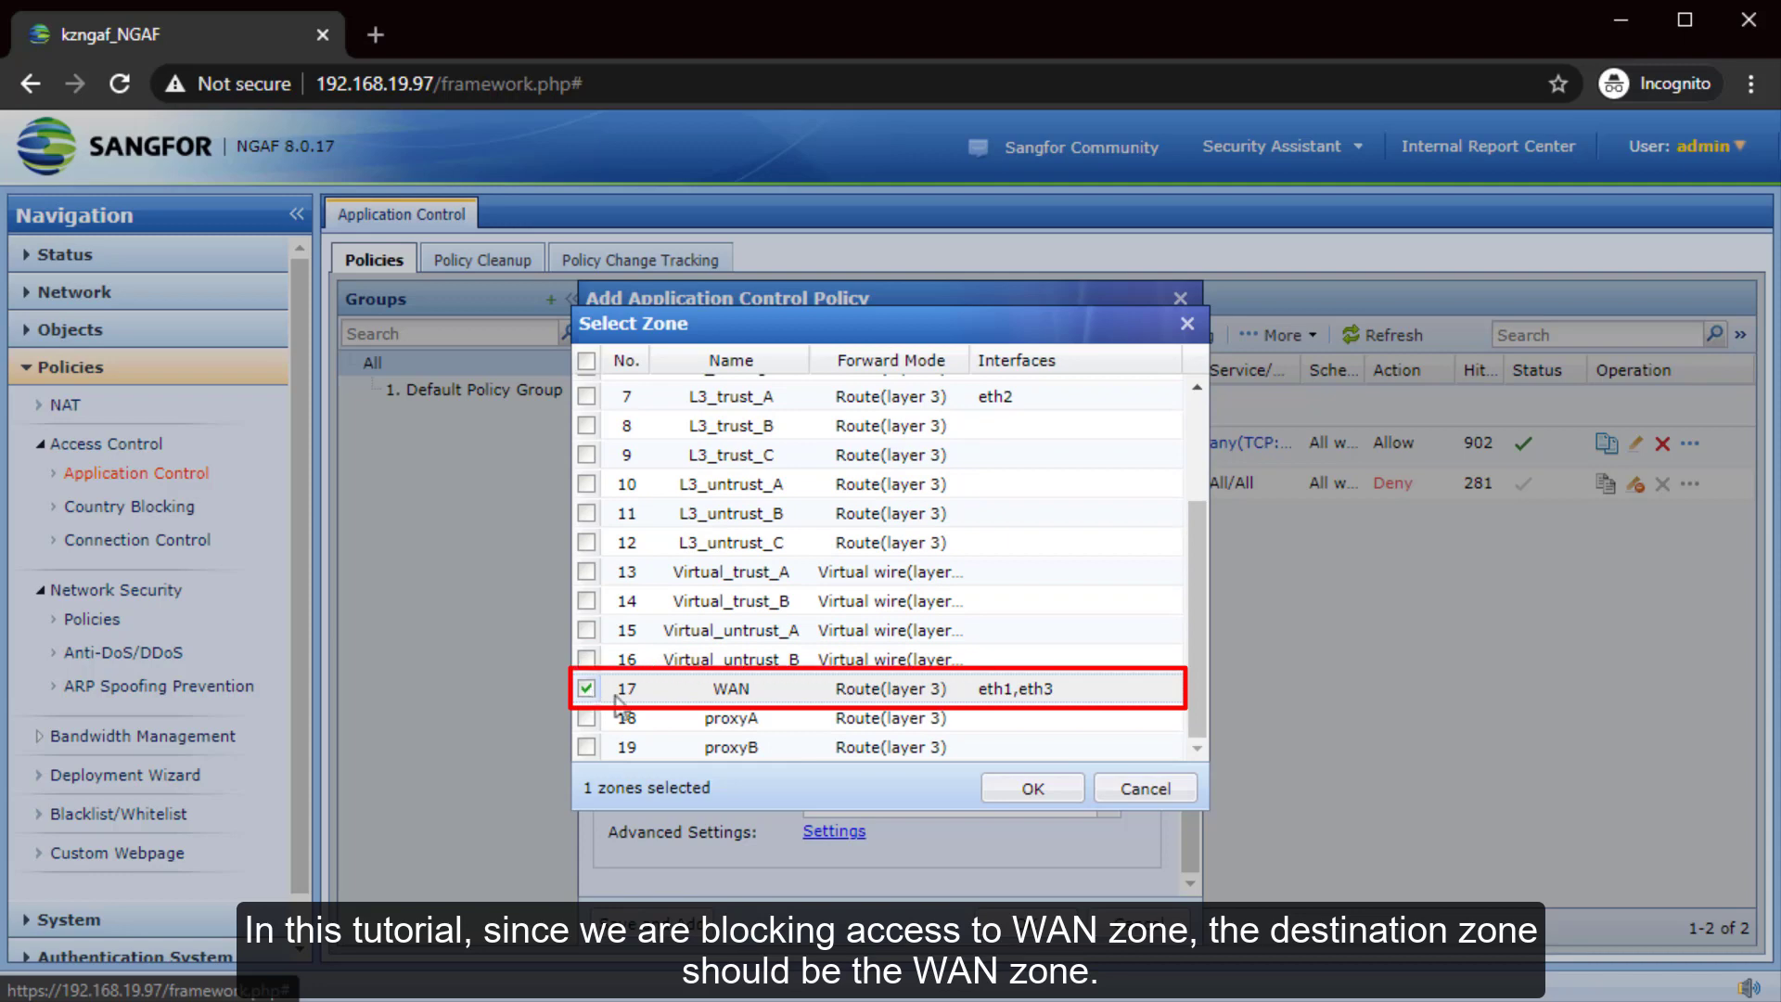
click(1032, 791)
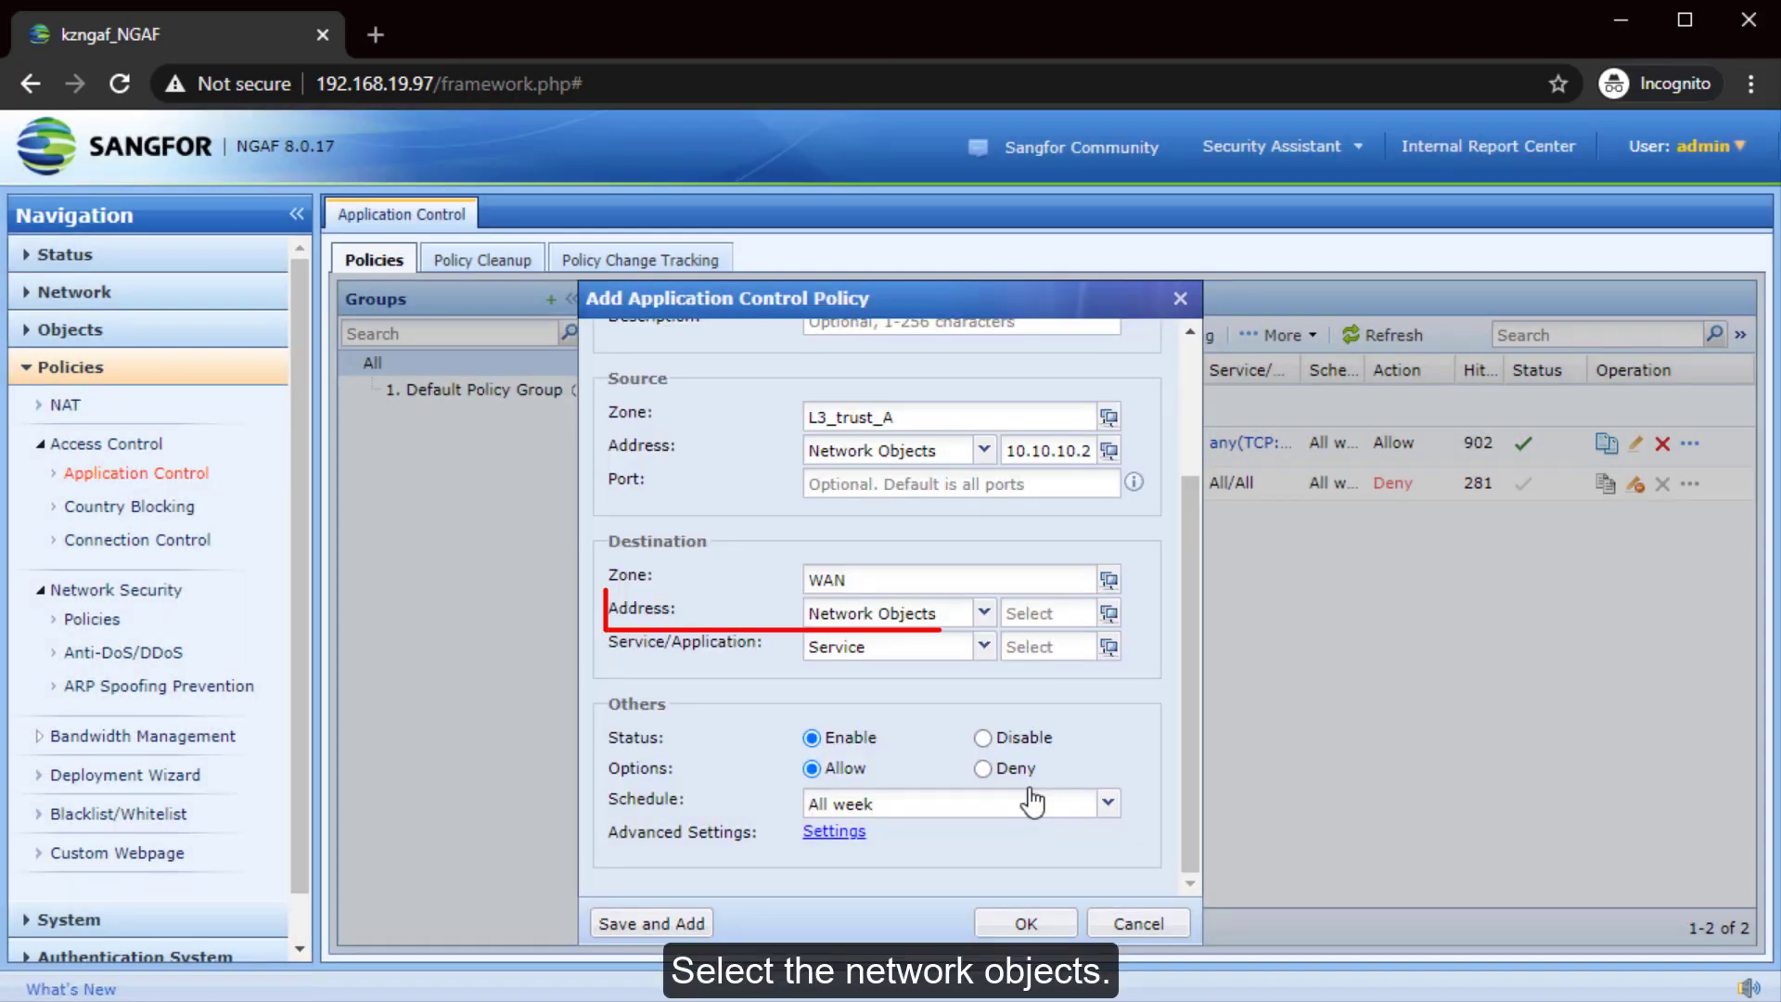
click(1081, 617)
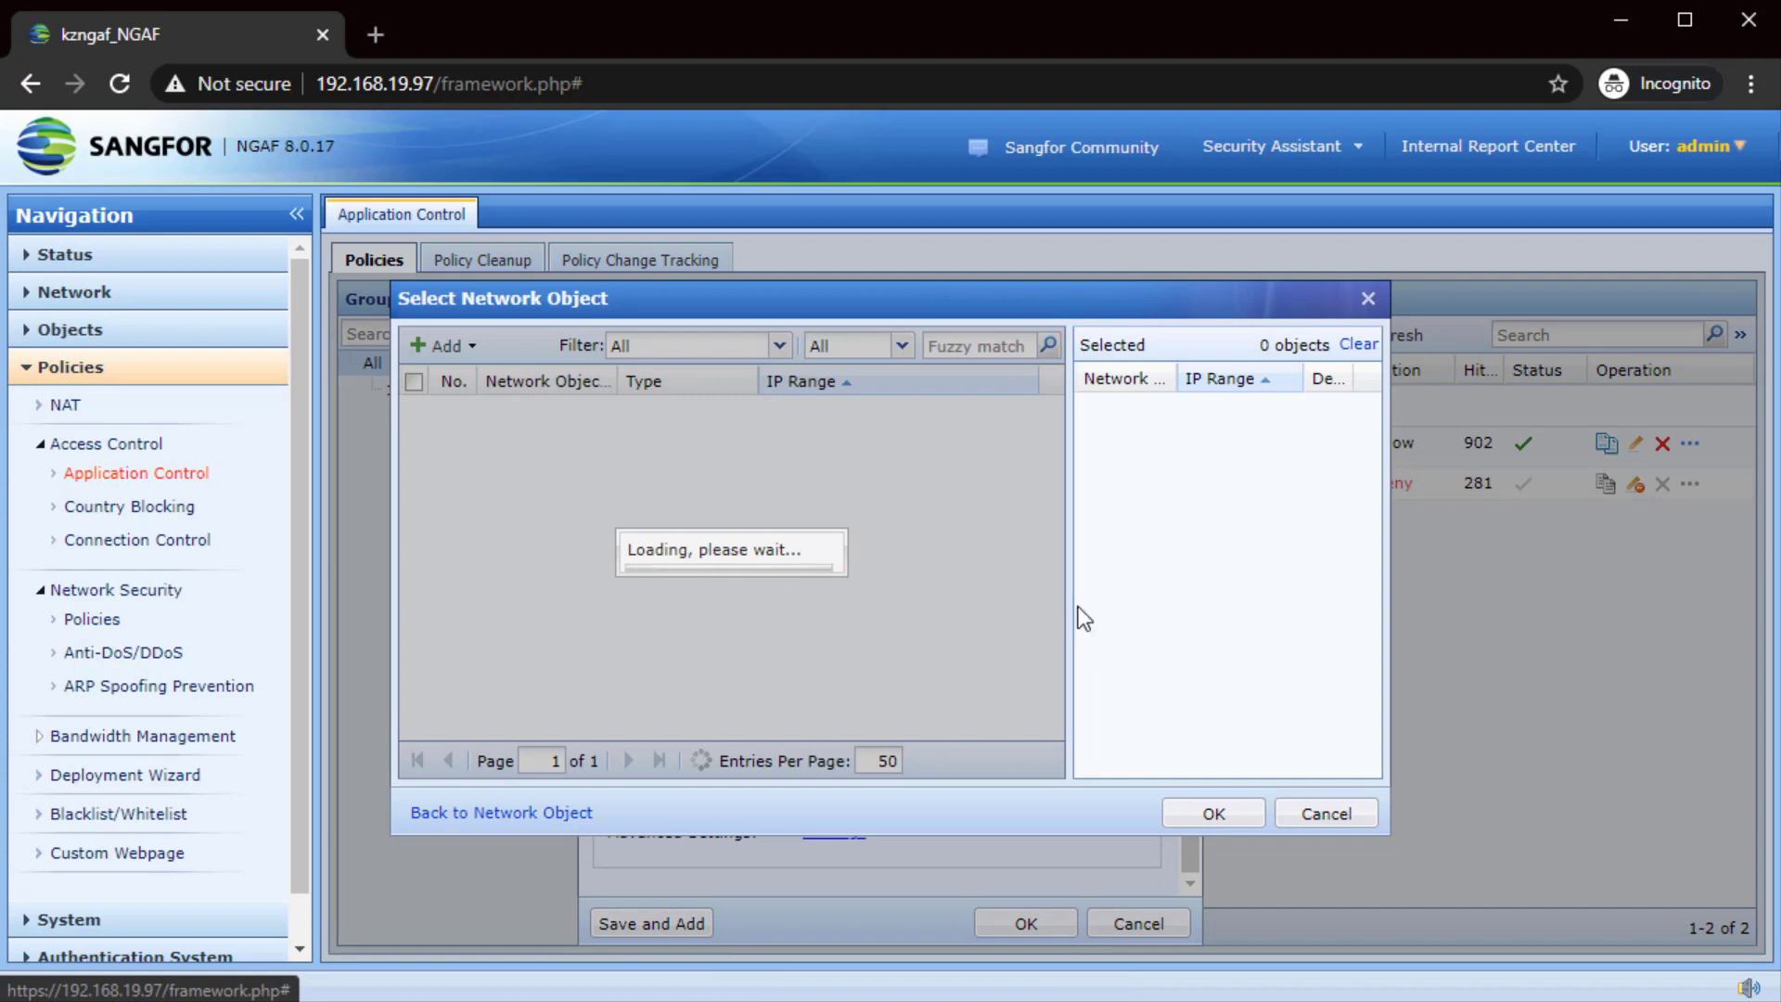
click(414, 418)
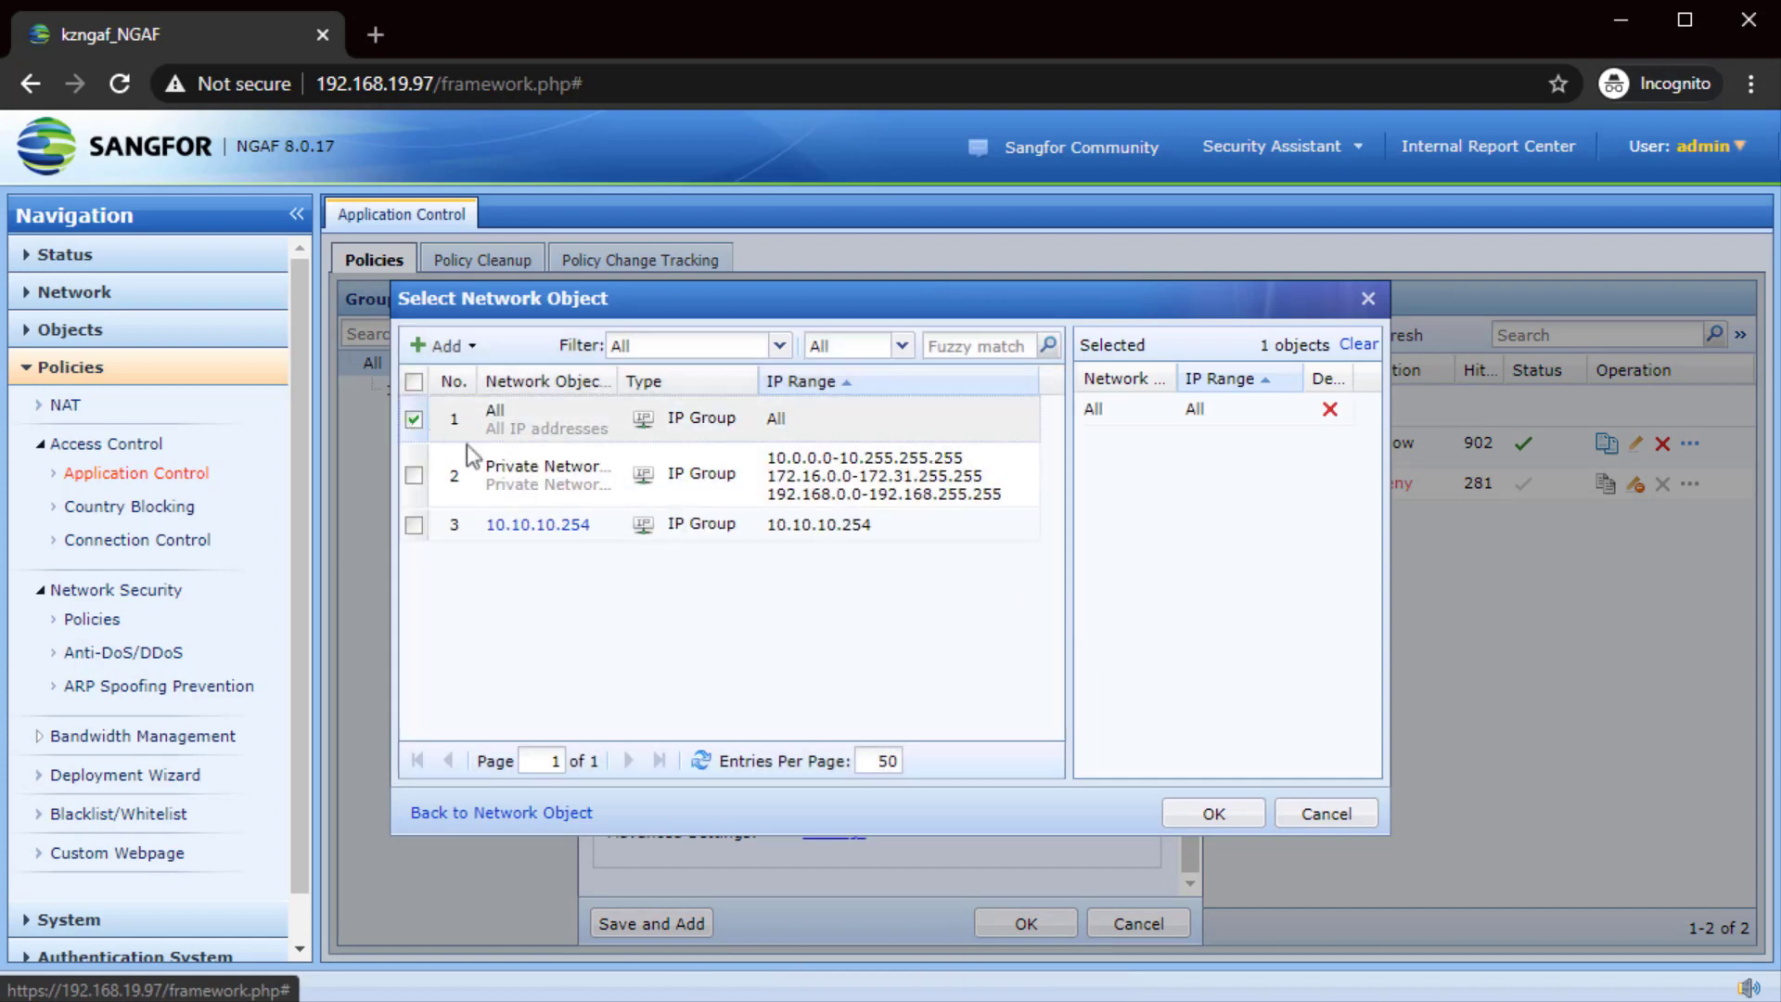
click(1214, 814)
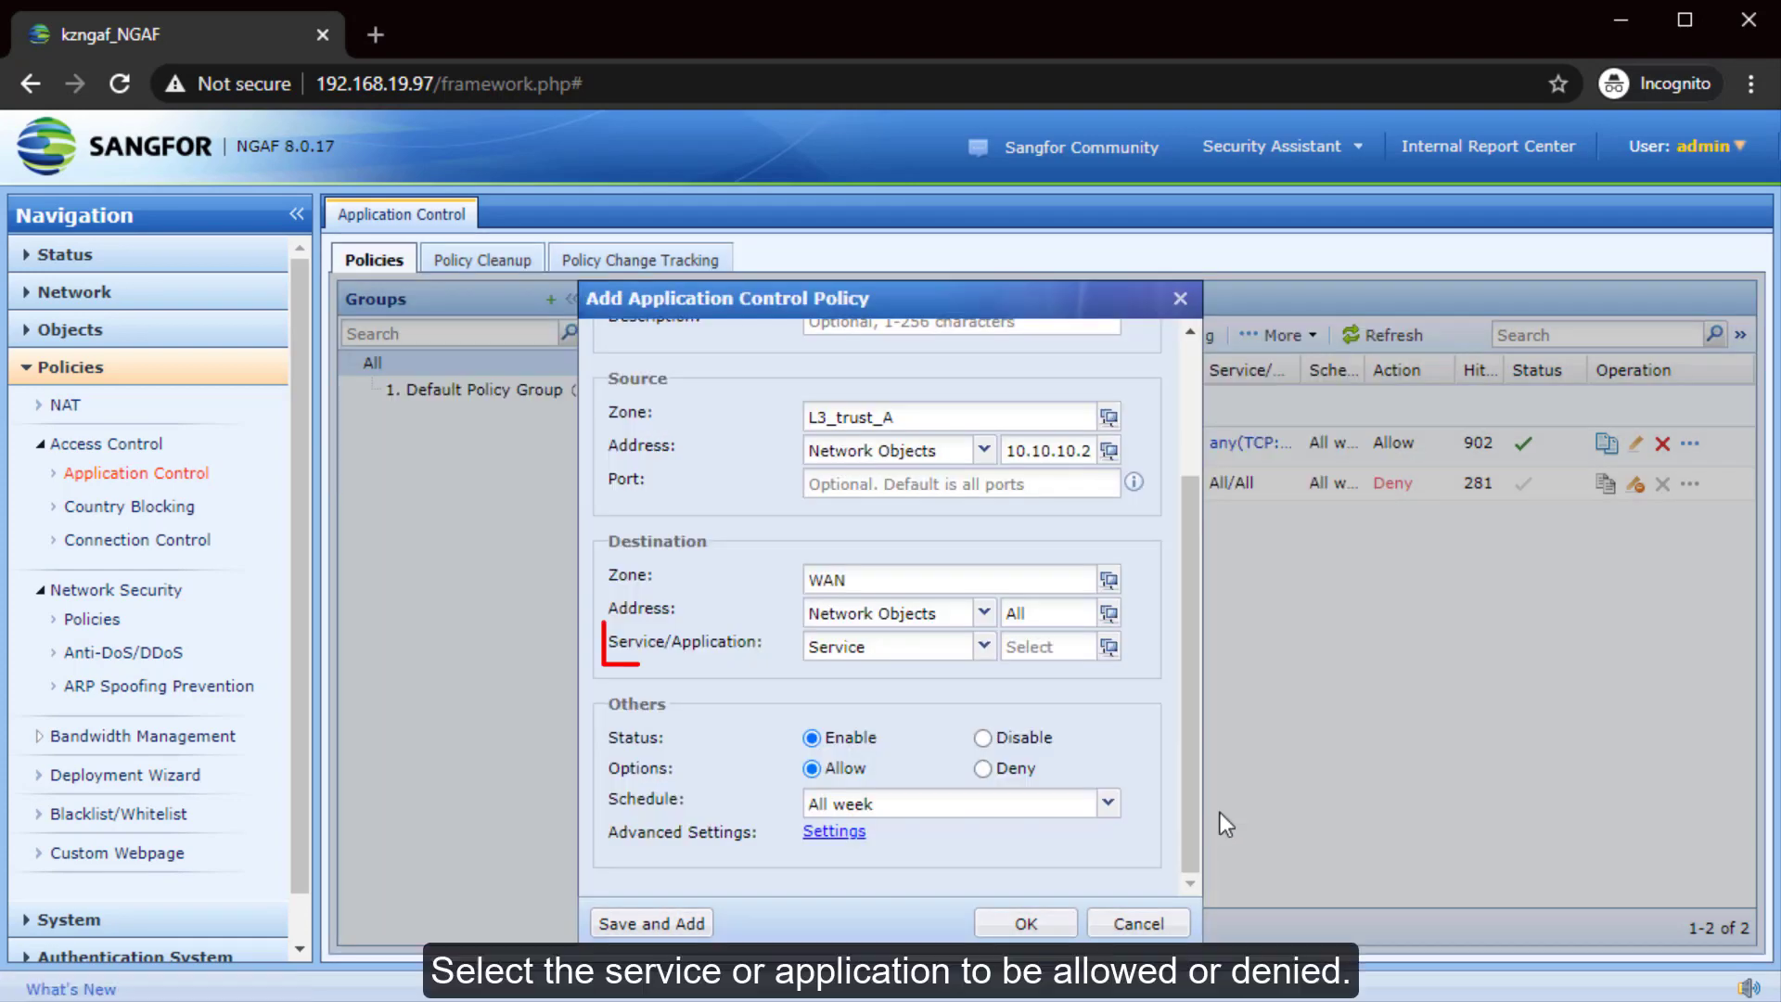
- Switch the policy's service/application type to Application and search the application list for "facebook"
click(956, 647)
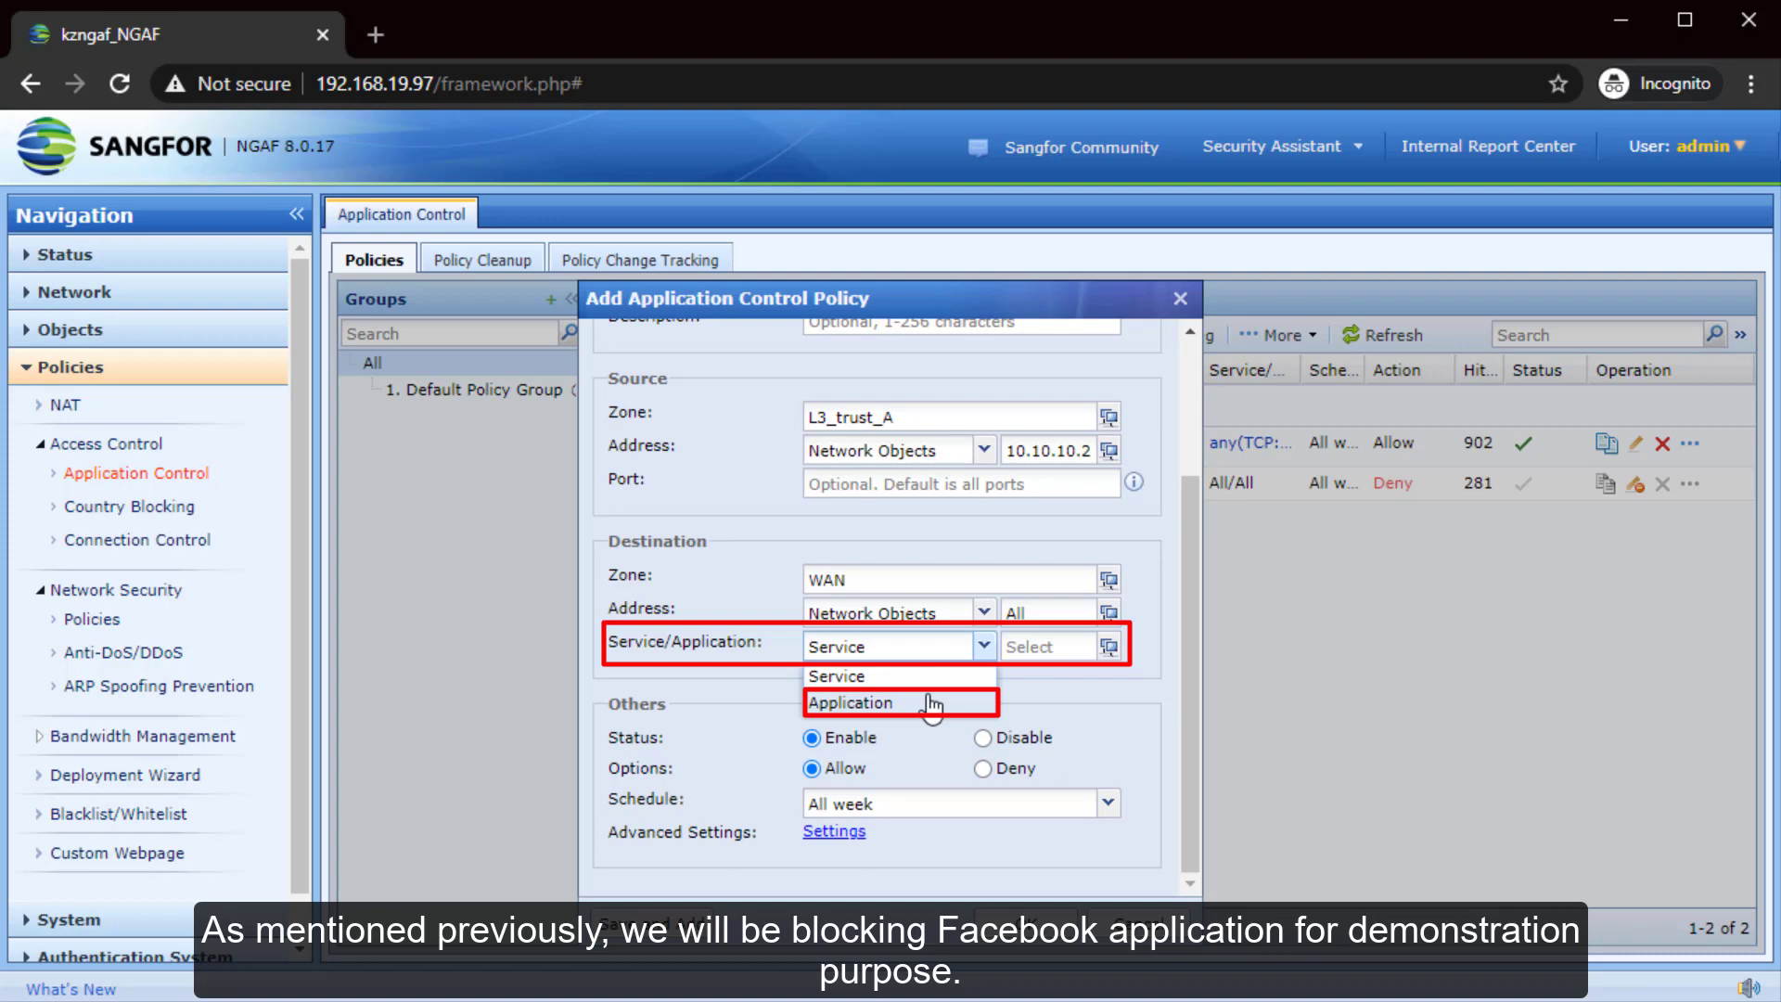
click(932, 705)
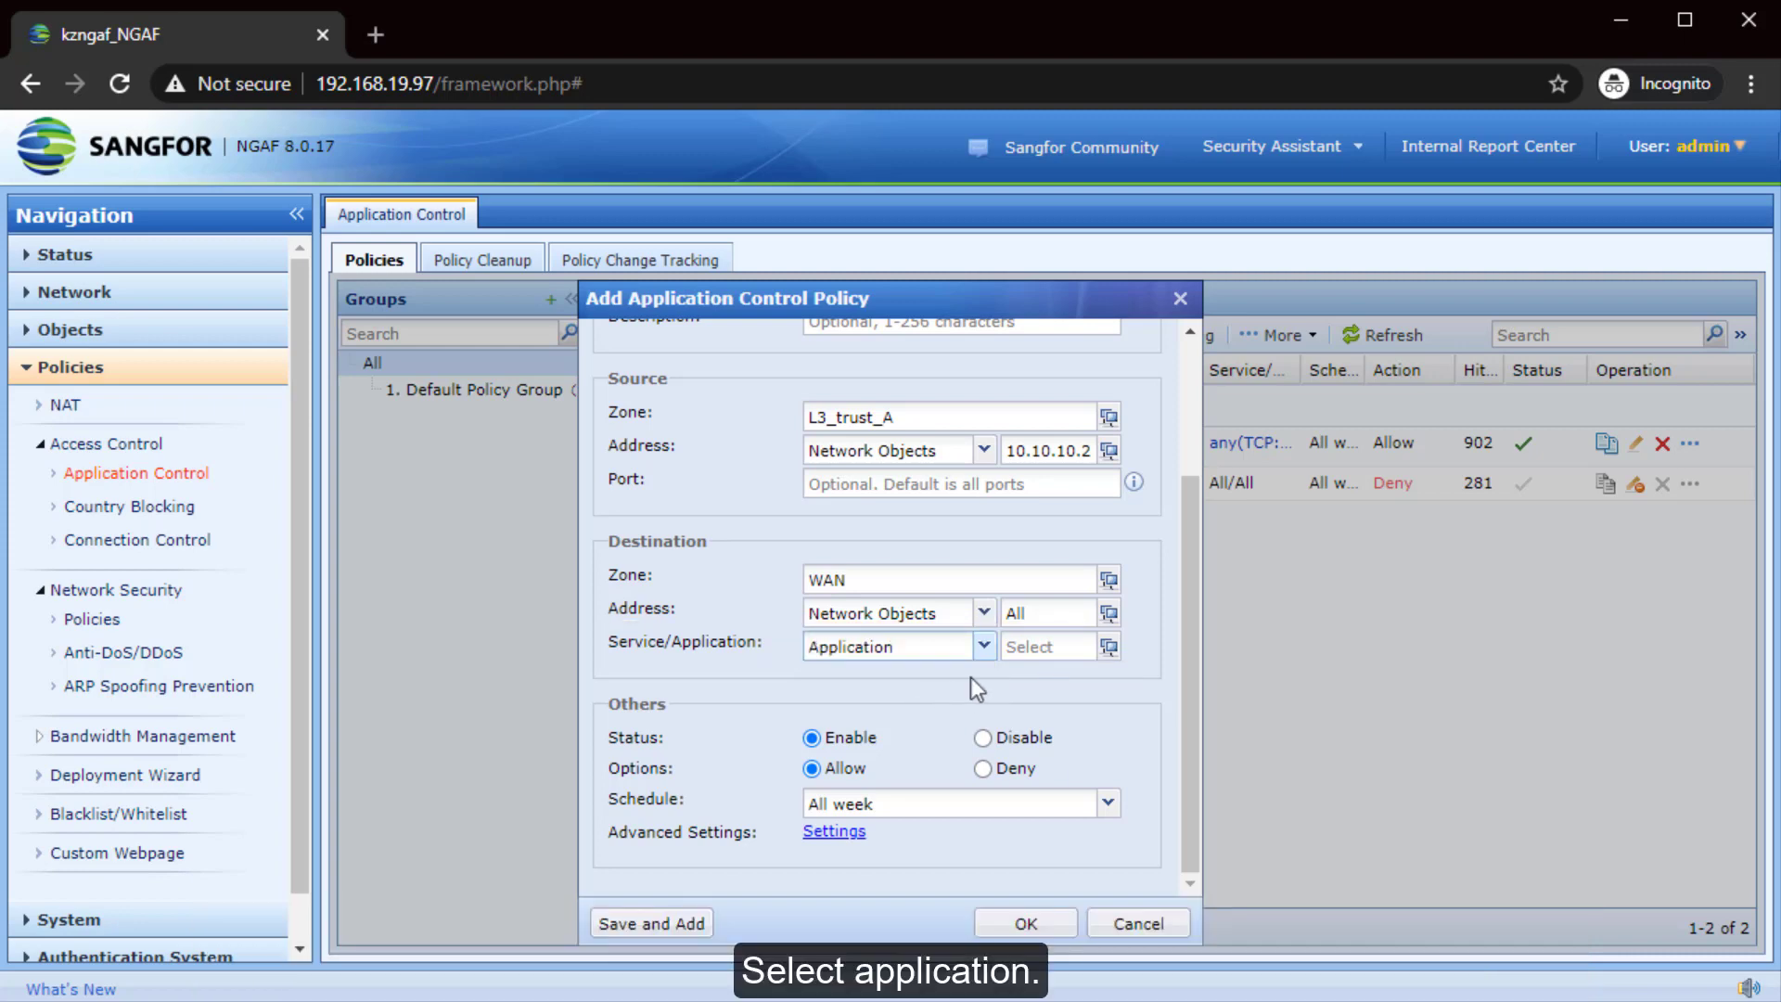
click(1045, 651)
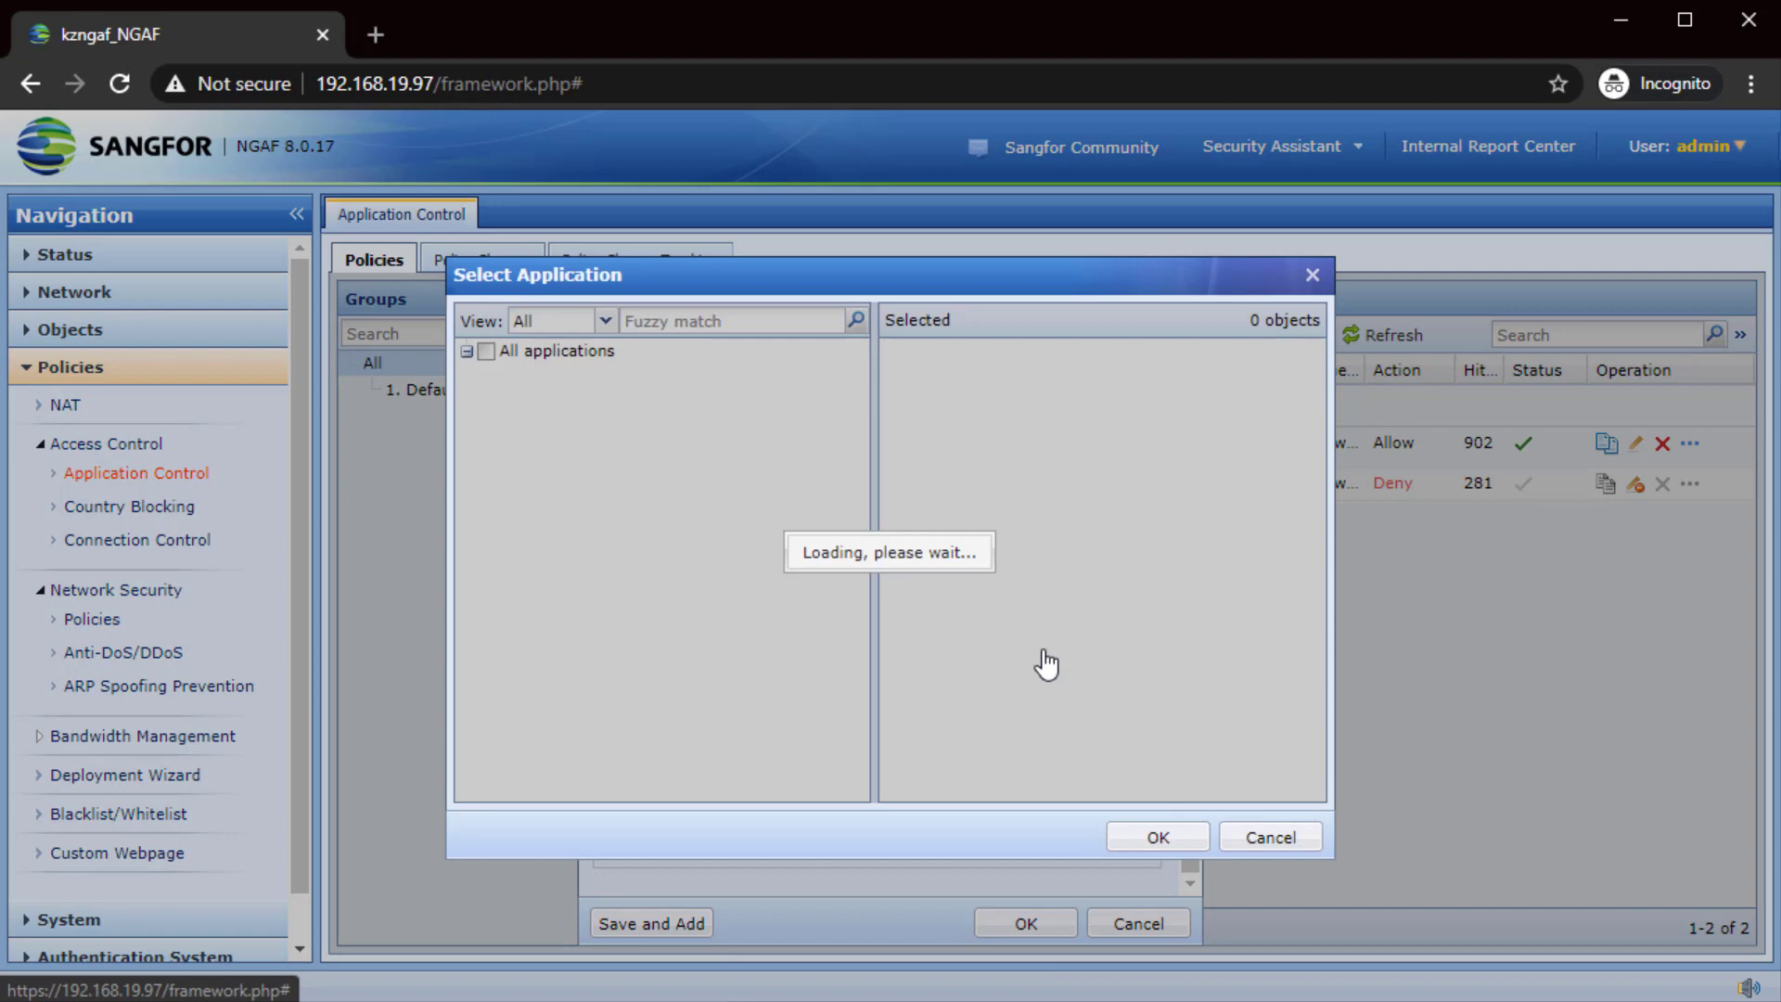
click(728, 325)
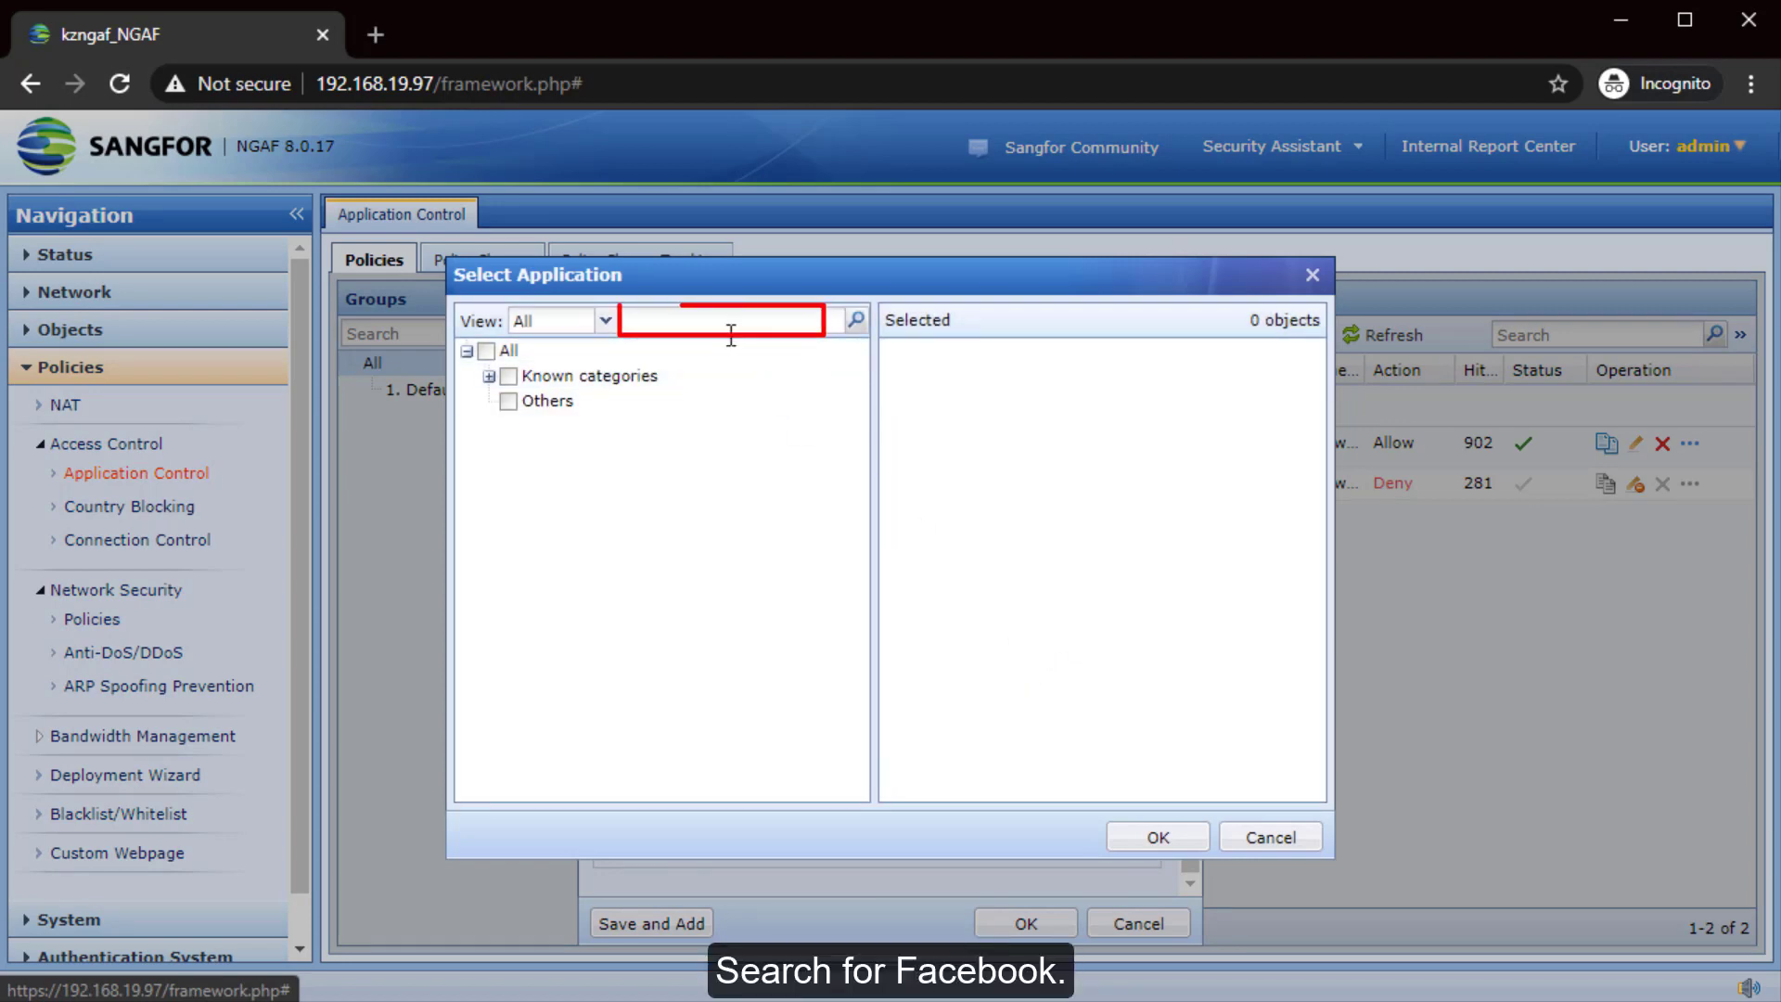
text(facebook)
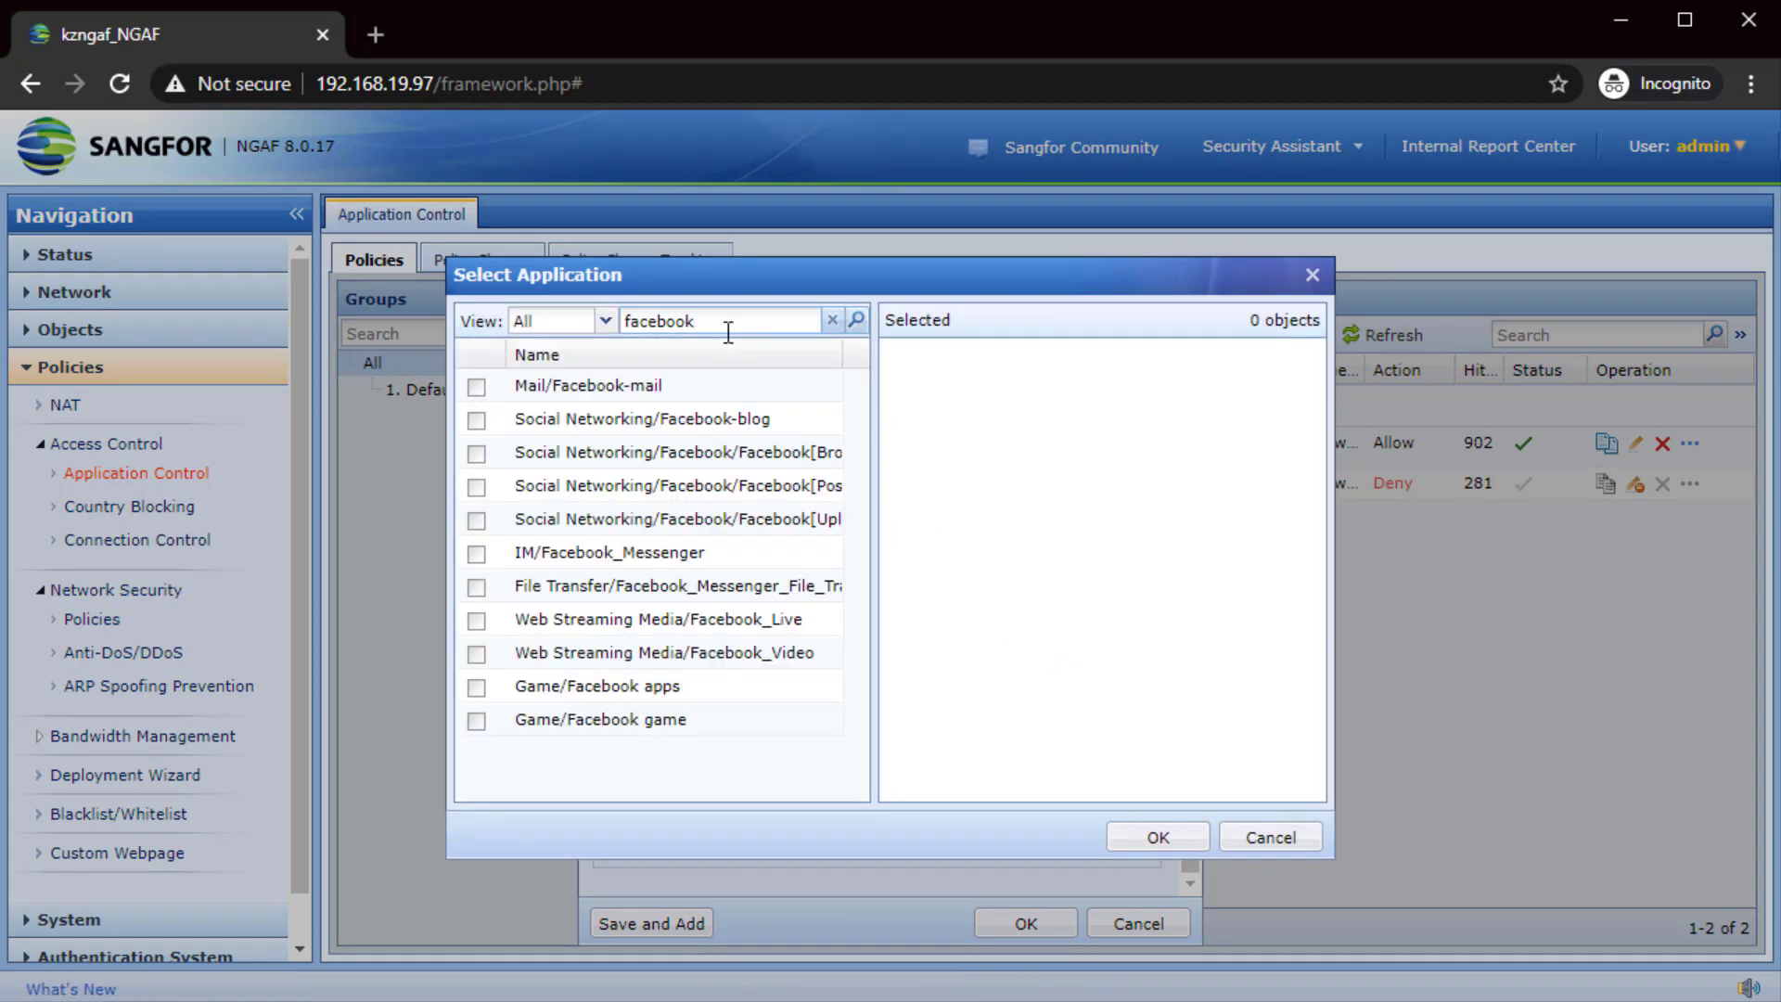
- Select every Facebook-related application found, from Mail/Facebook-mail to Game/Facebook game, and apply the selection to the policy
click(476, 386)
click(476, 419)
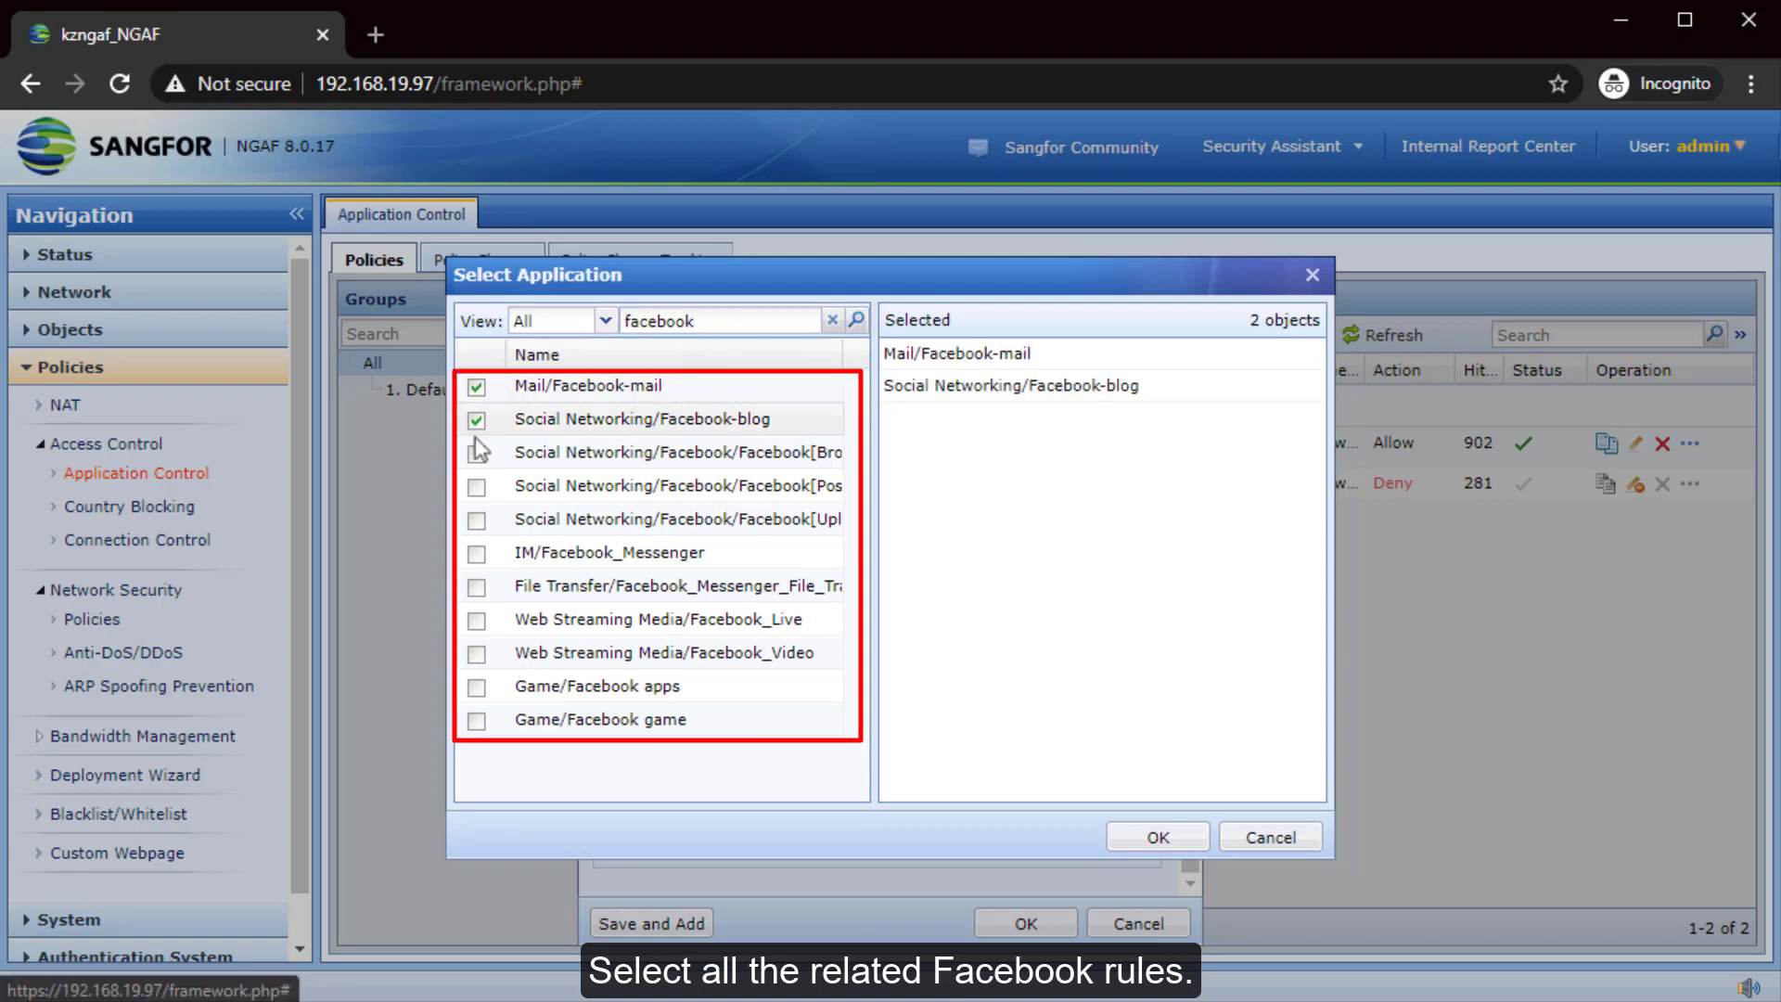
click(476, 453)
click(476, 486)
click(476, 519)
click(476, 553)
click(476, 587)
click(476, 621)
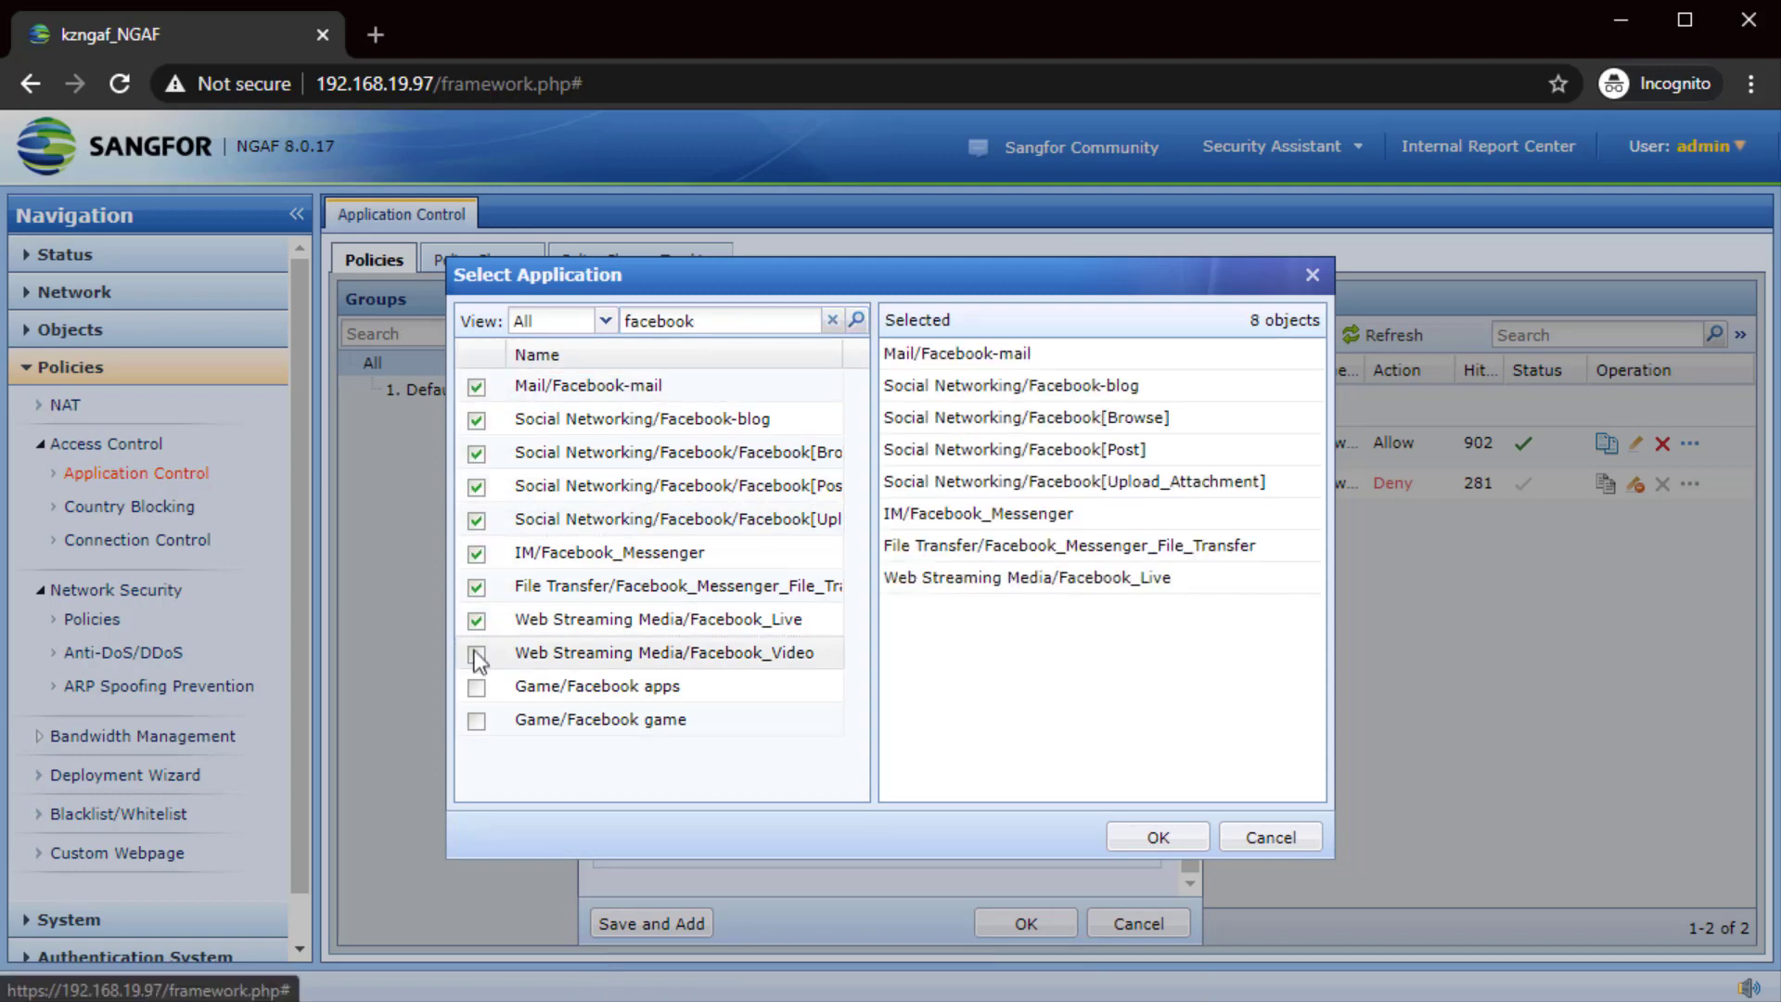
click(475, 654)
click(475, 687)
click(476, 721)
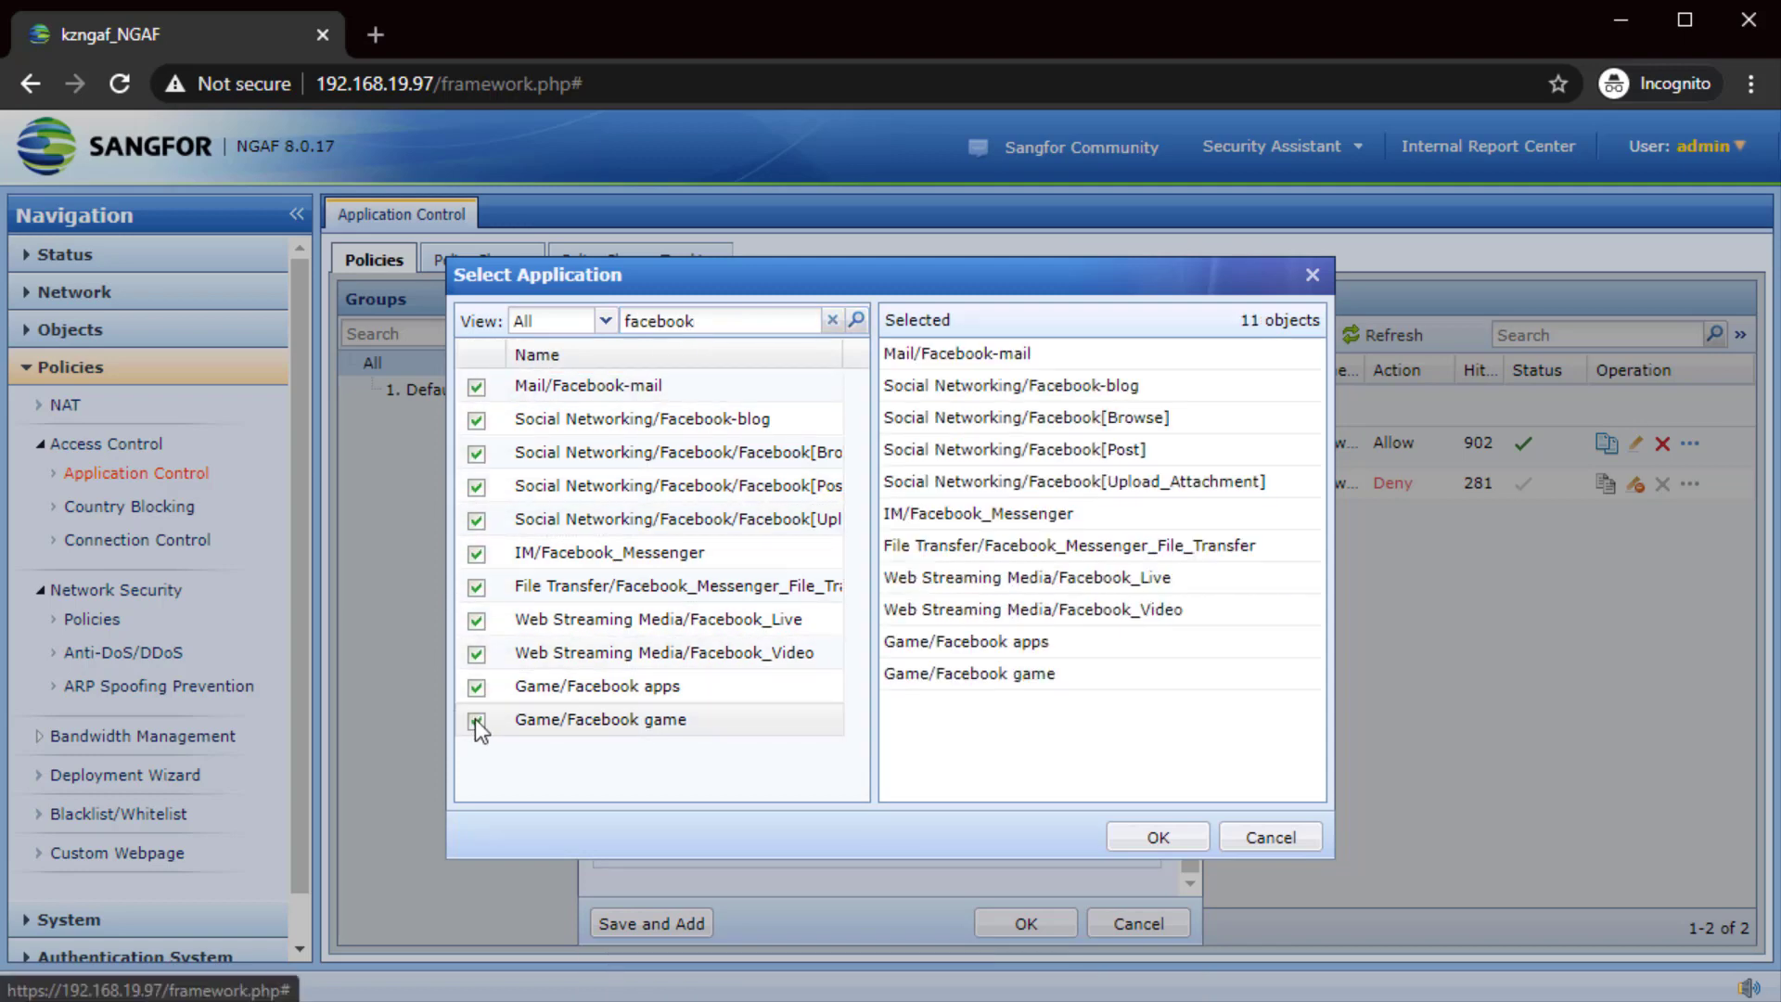
click(1156, 837)
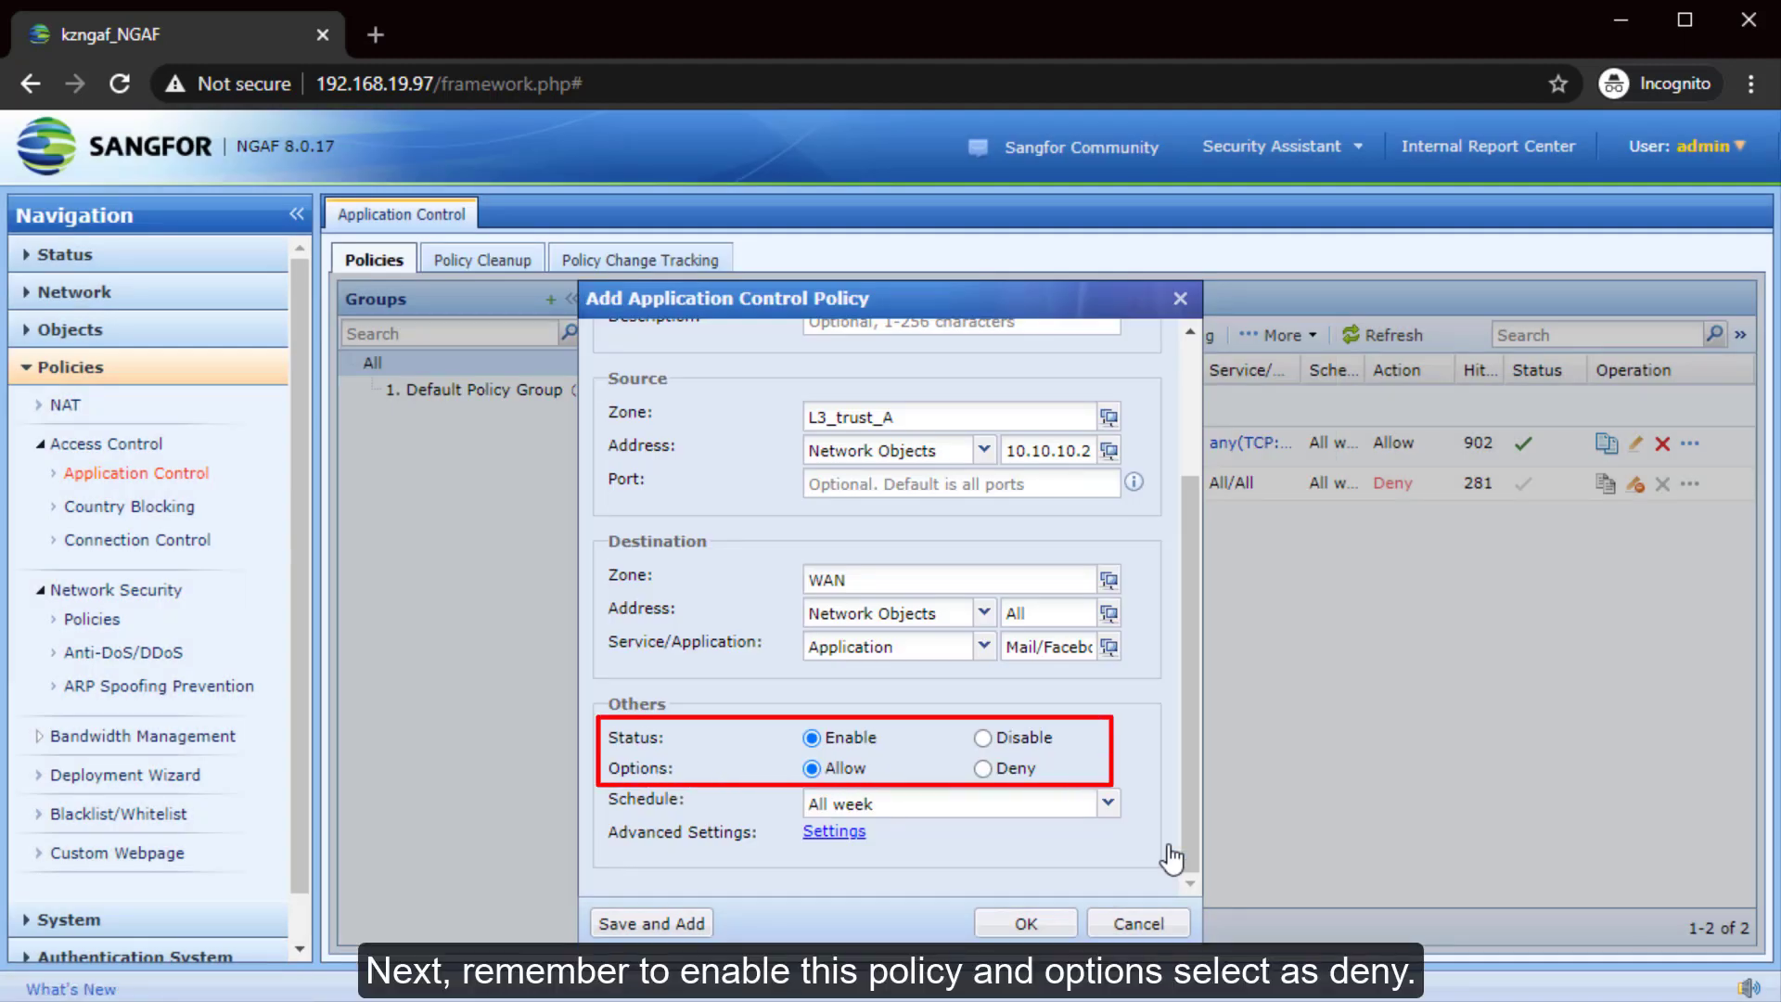
- Set the policy's action option to Deny, accept its advanced settings as they are, and save the policy
click(1001, 772)
click(834, 831)
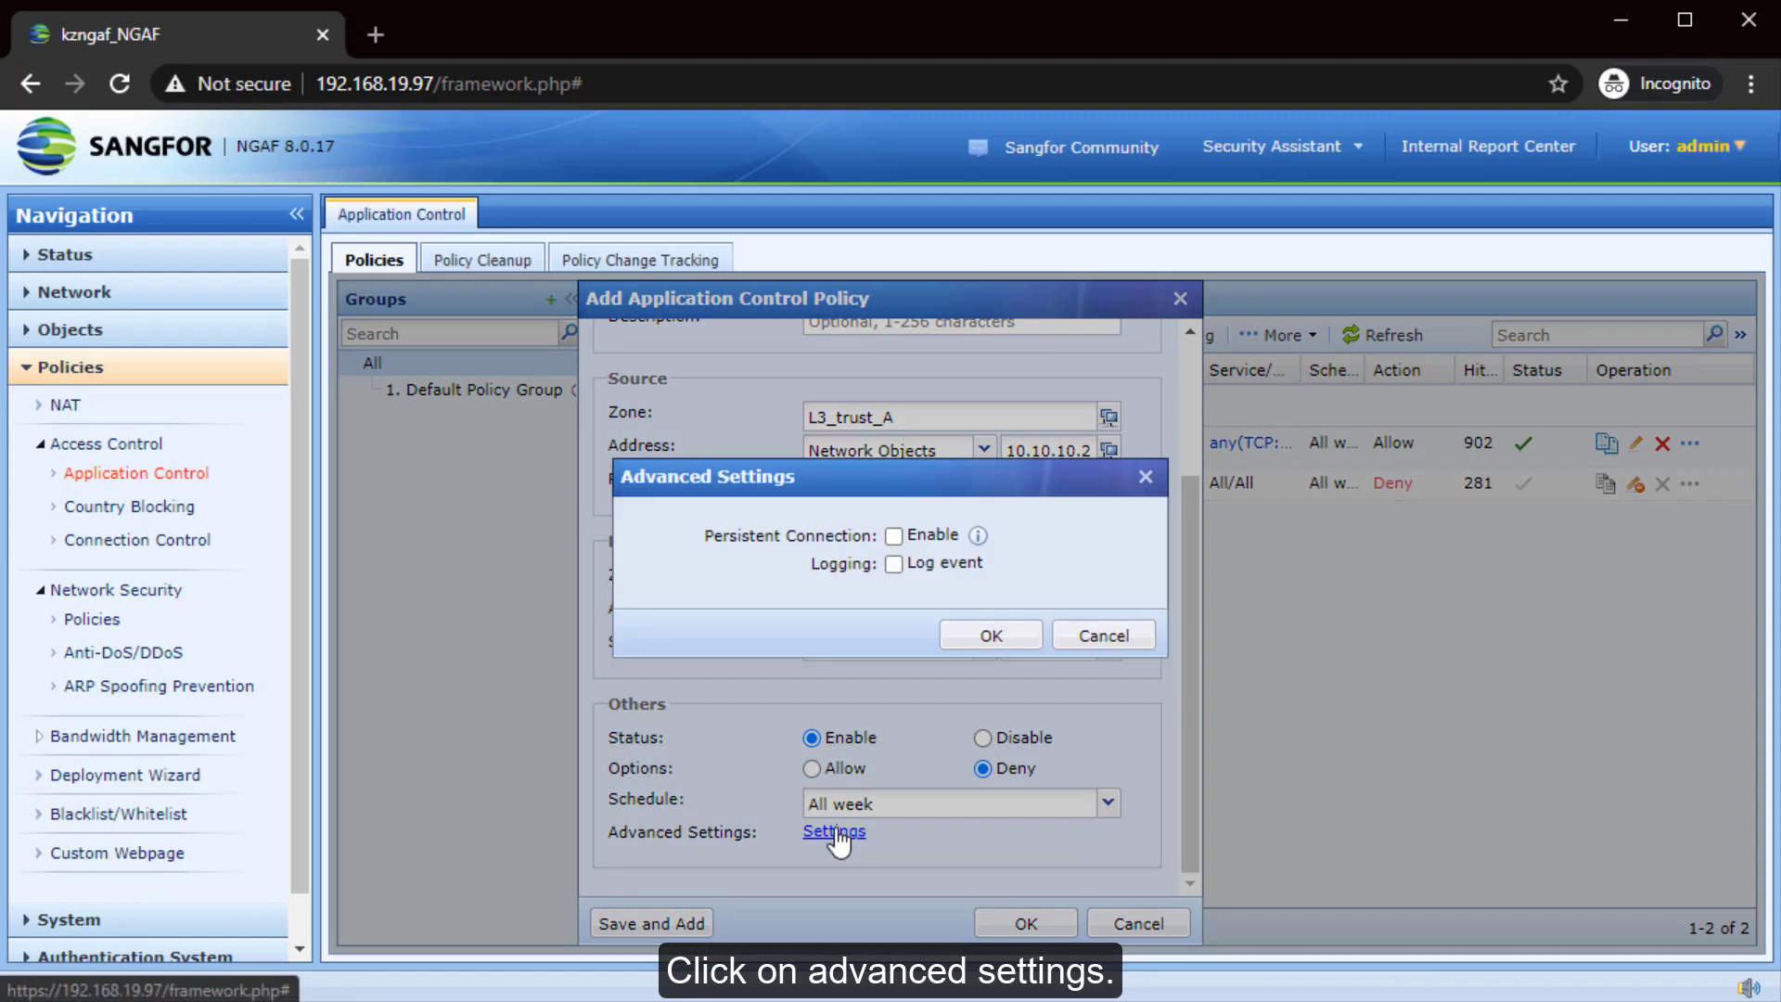
mouse_move(978, 535)
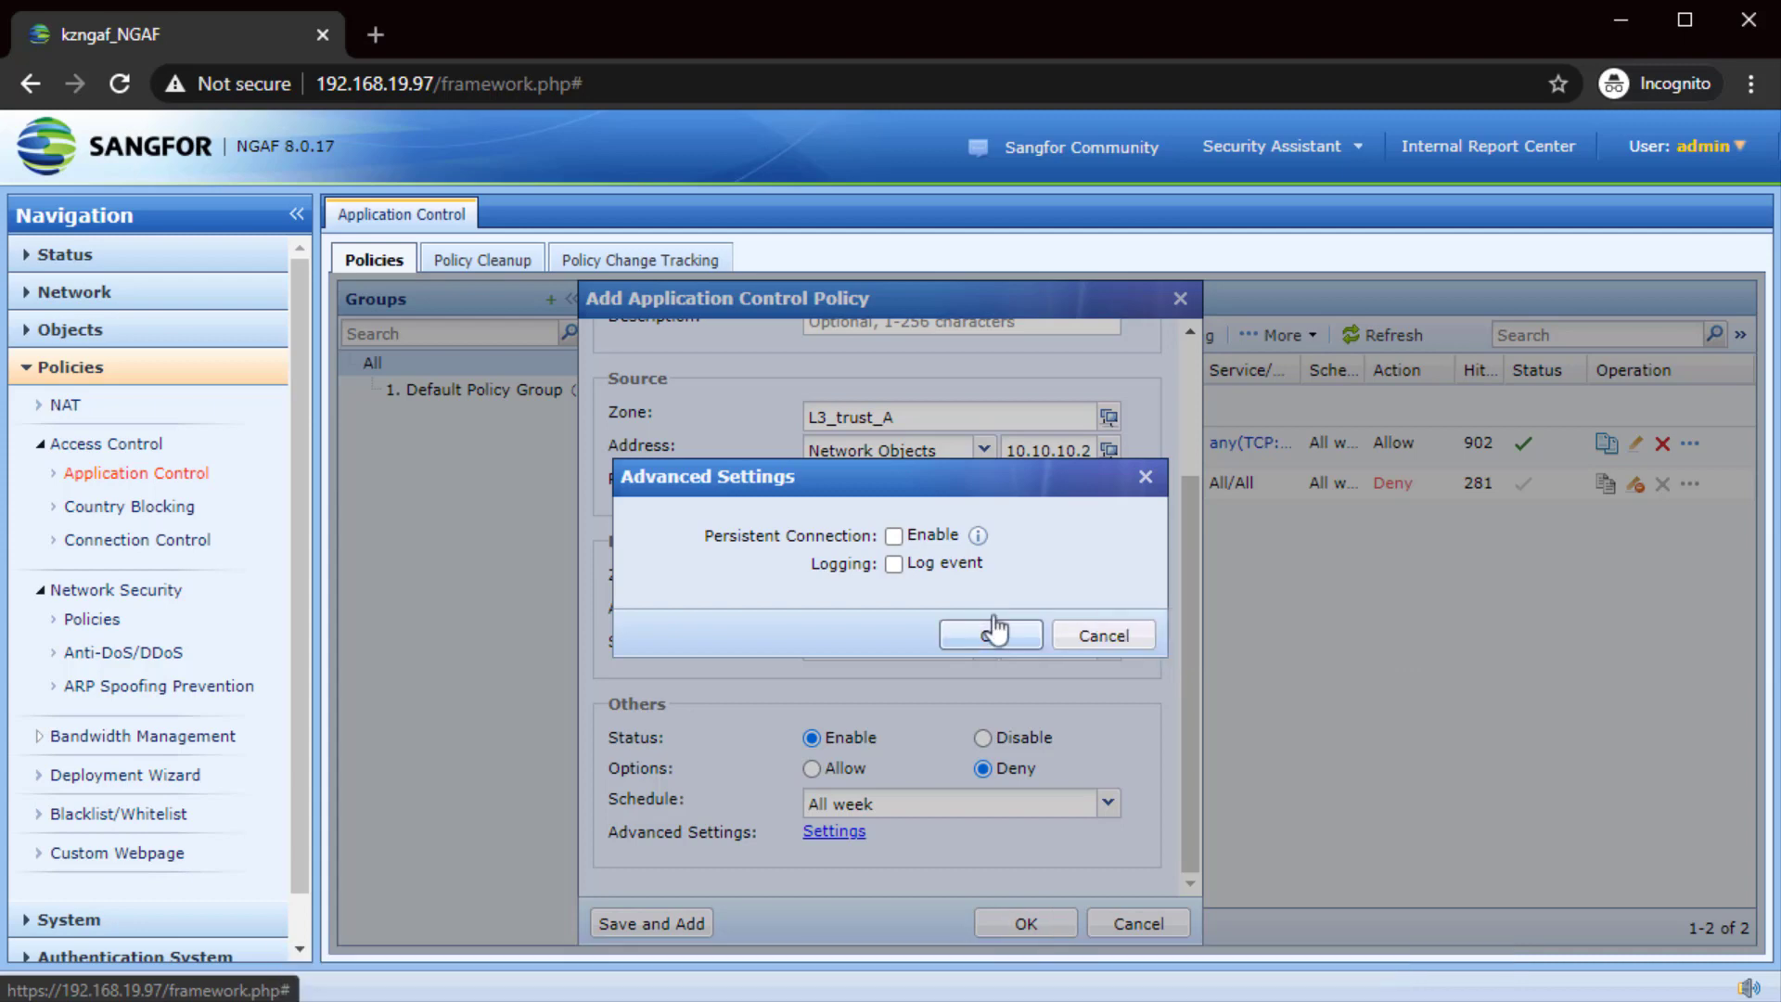
click(1002, 637)
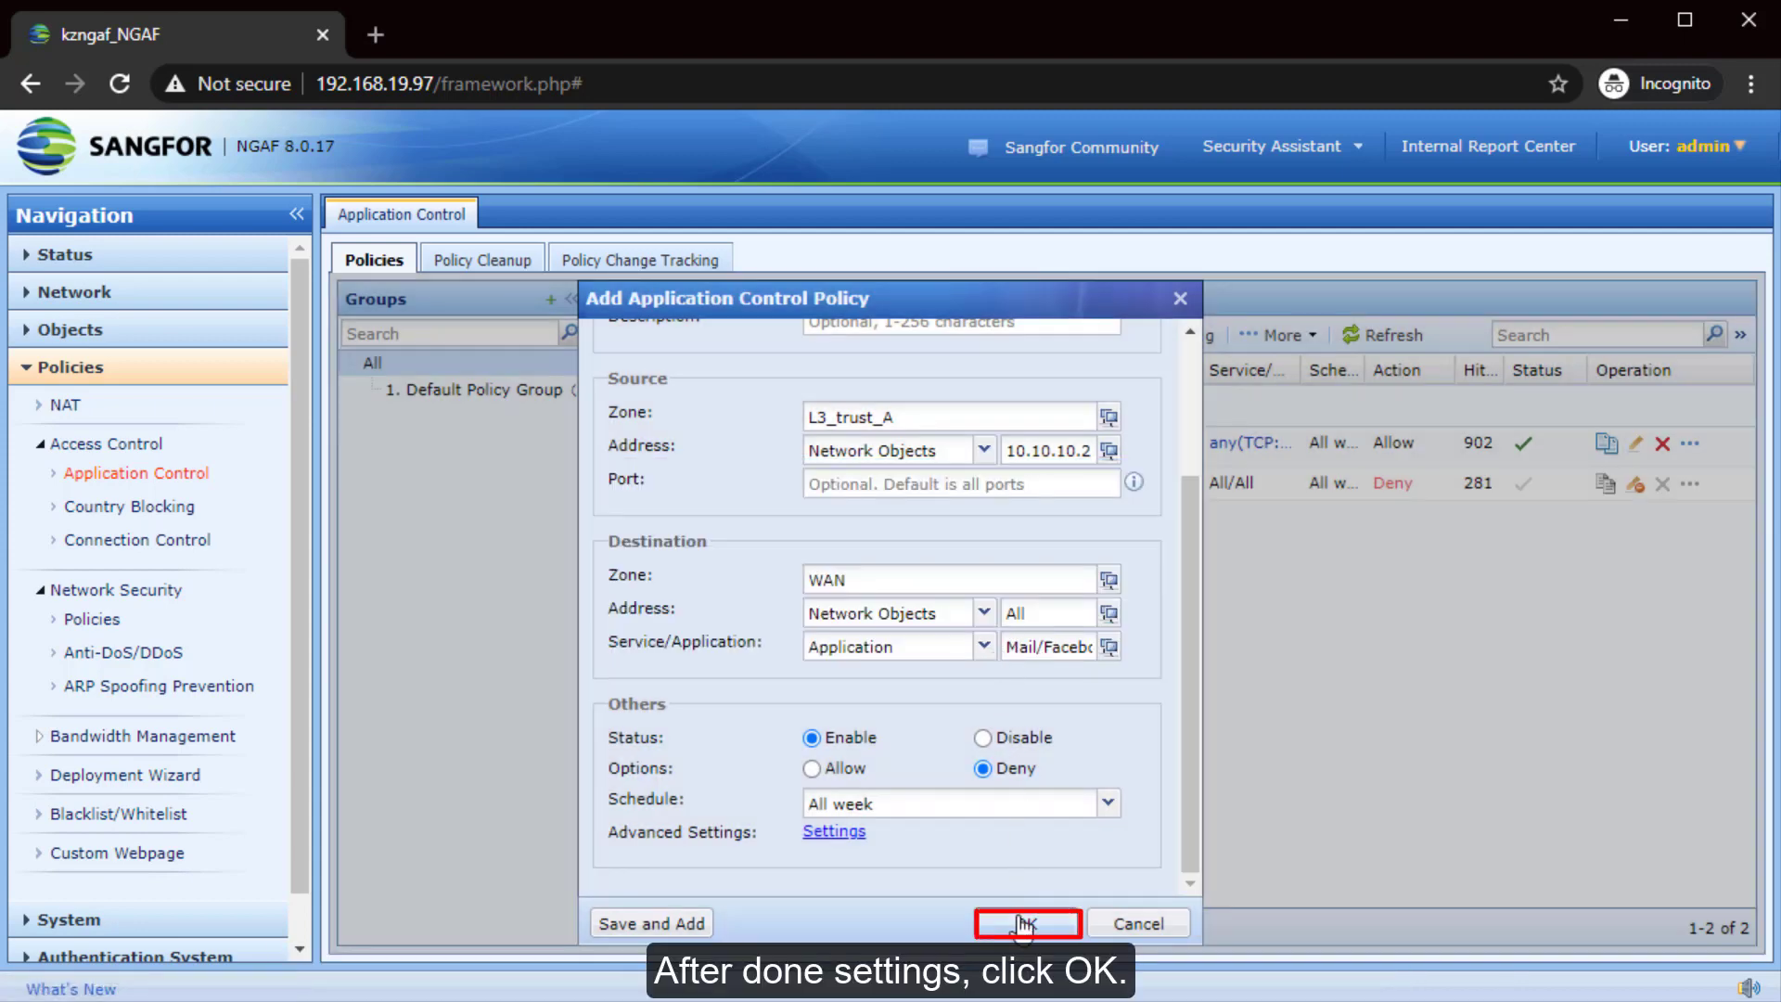
click(1024, 923)
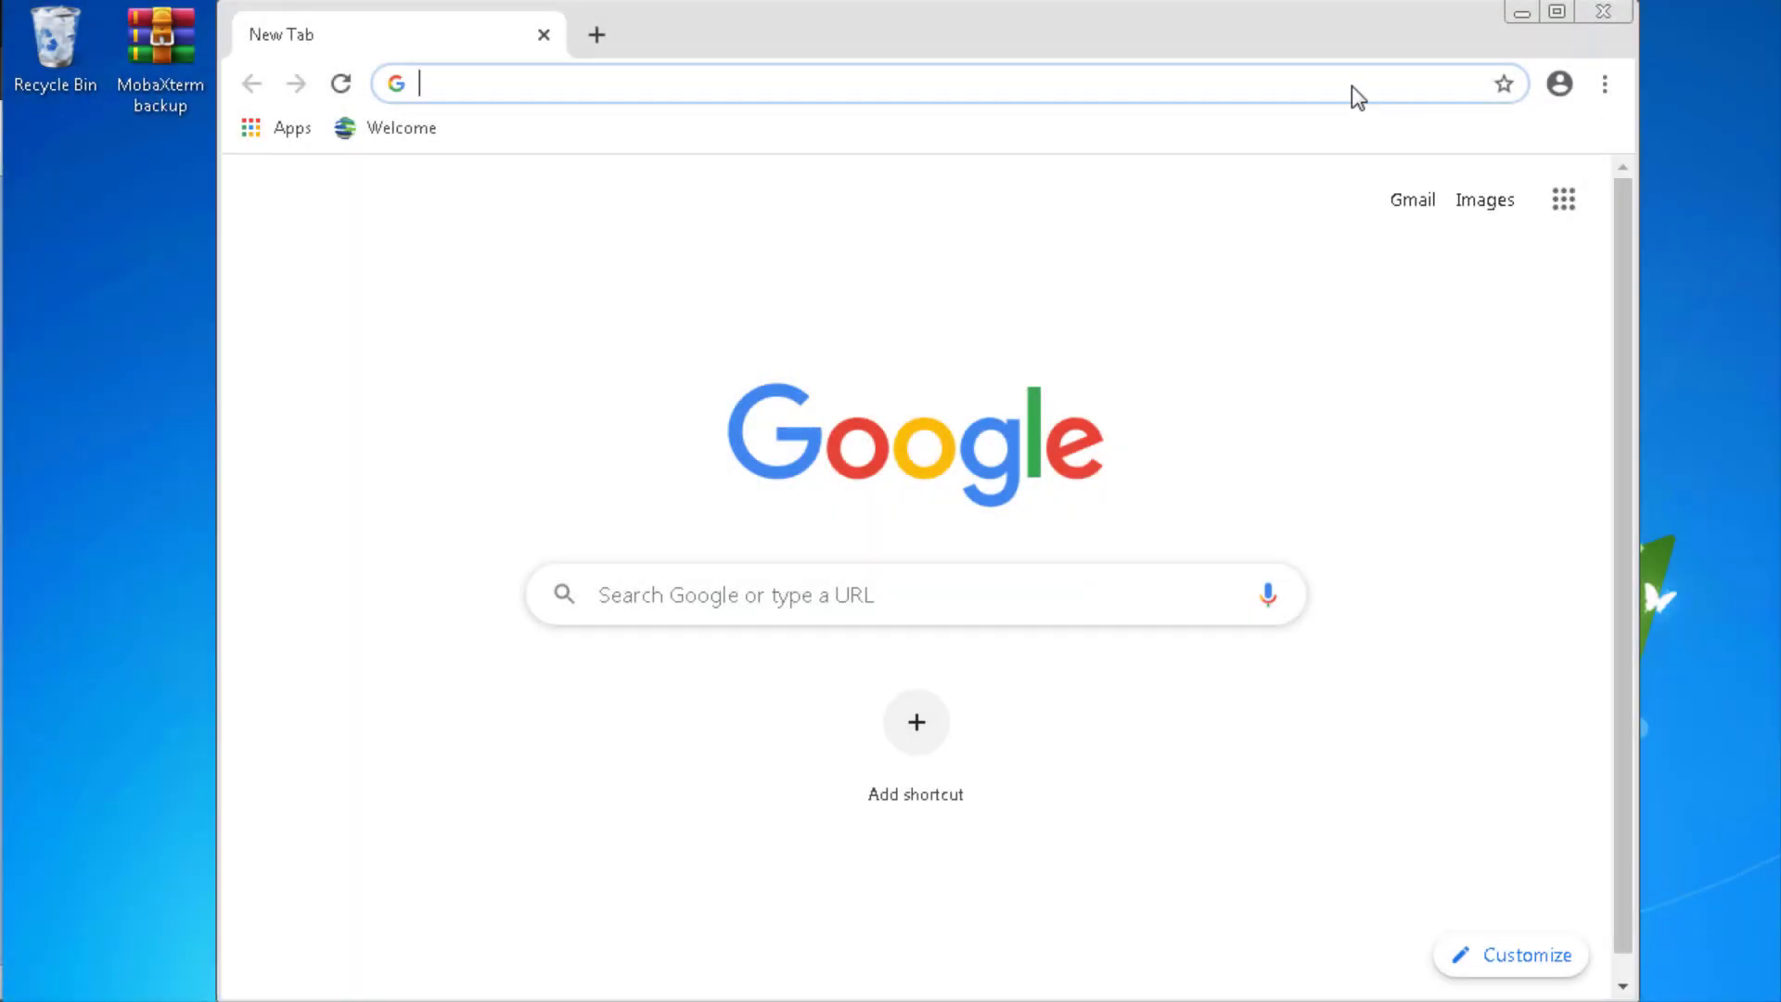
- Switch to the test PC's Chrome browser and try to open facebook.com
click(1354, 86)
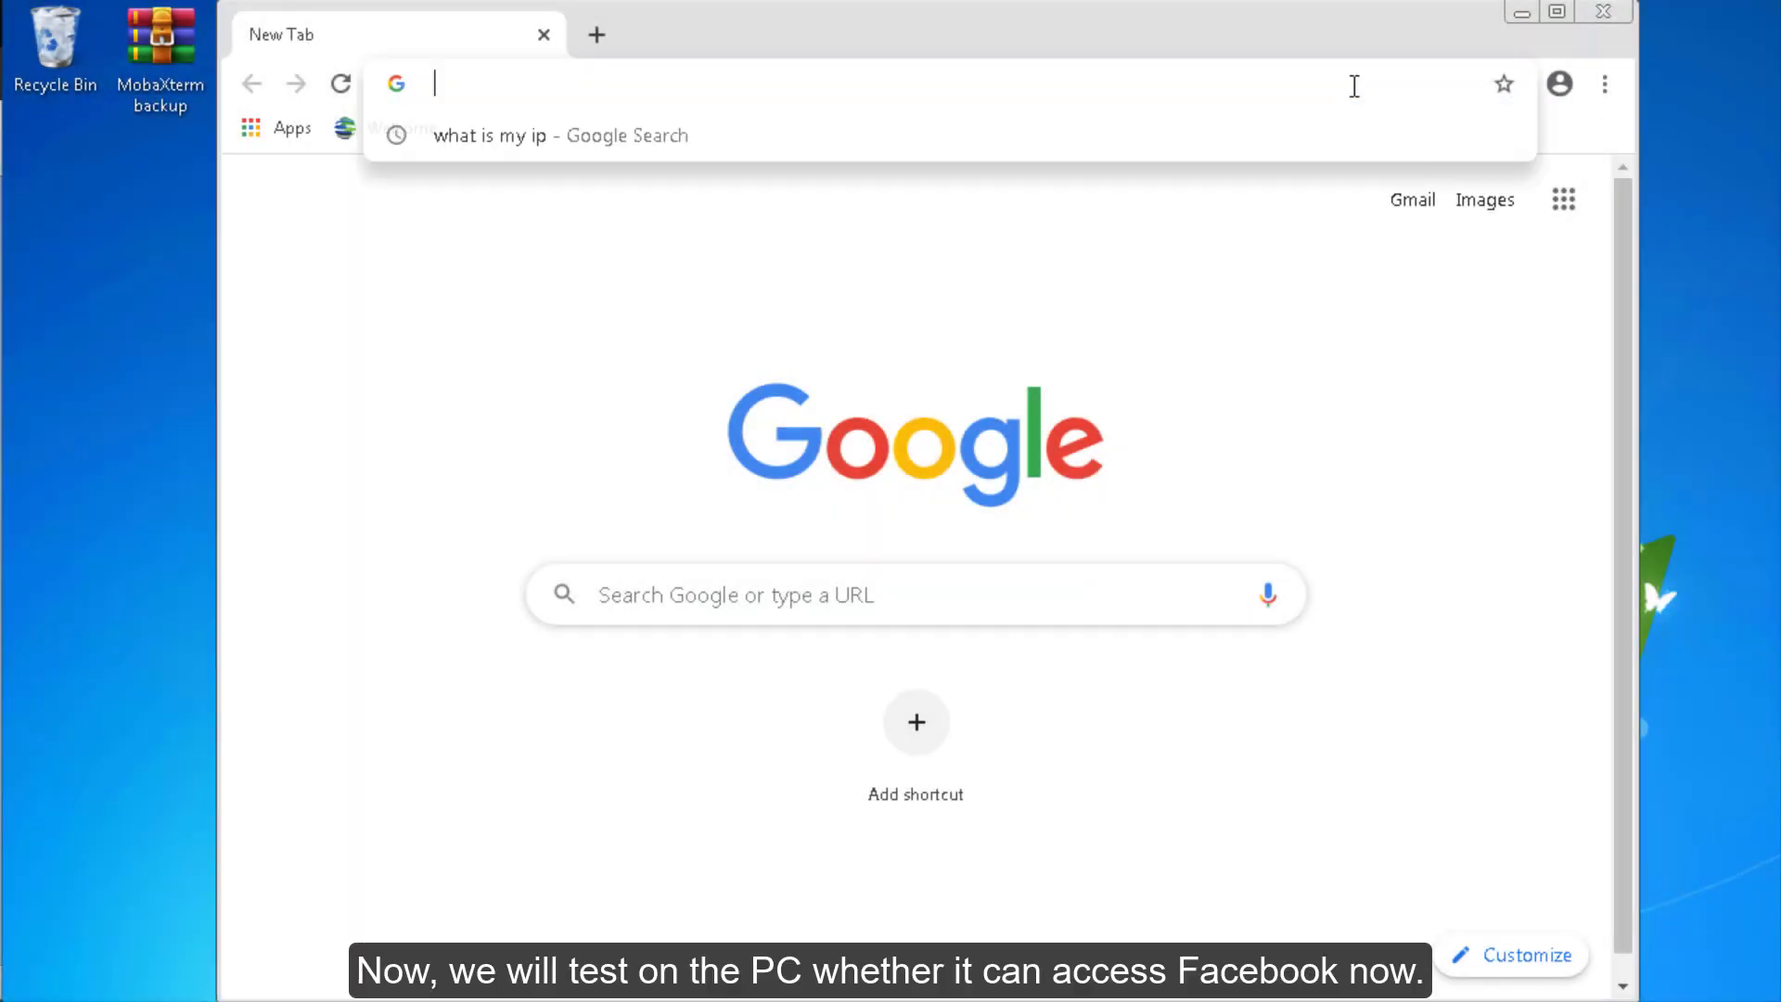
text(face)
key(Return)
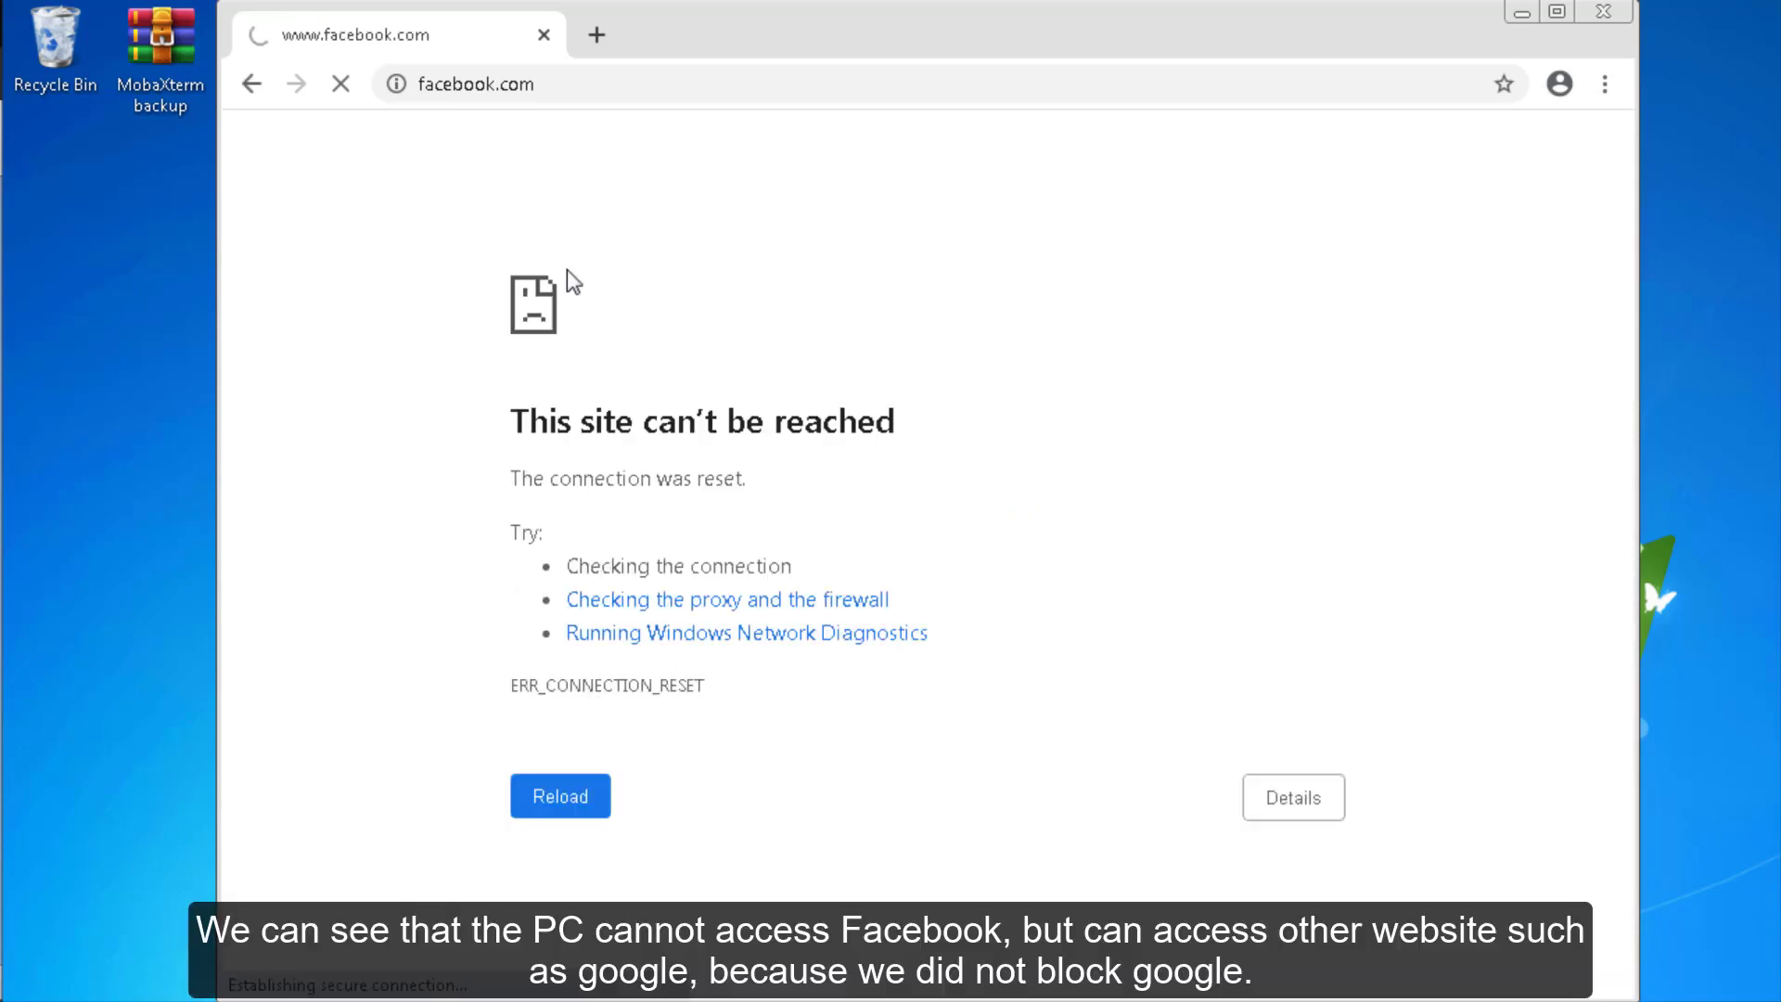
- Open google.com in a new browser tab to test access to another website, and return to the Facebook tab
click(596, 35)
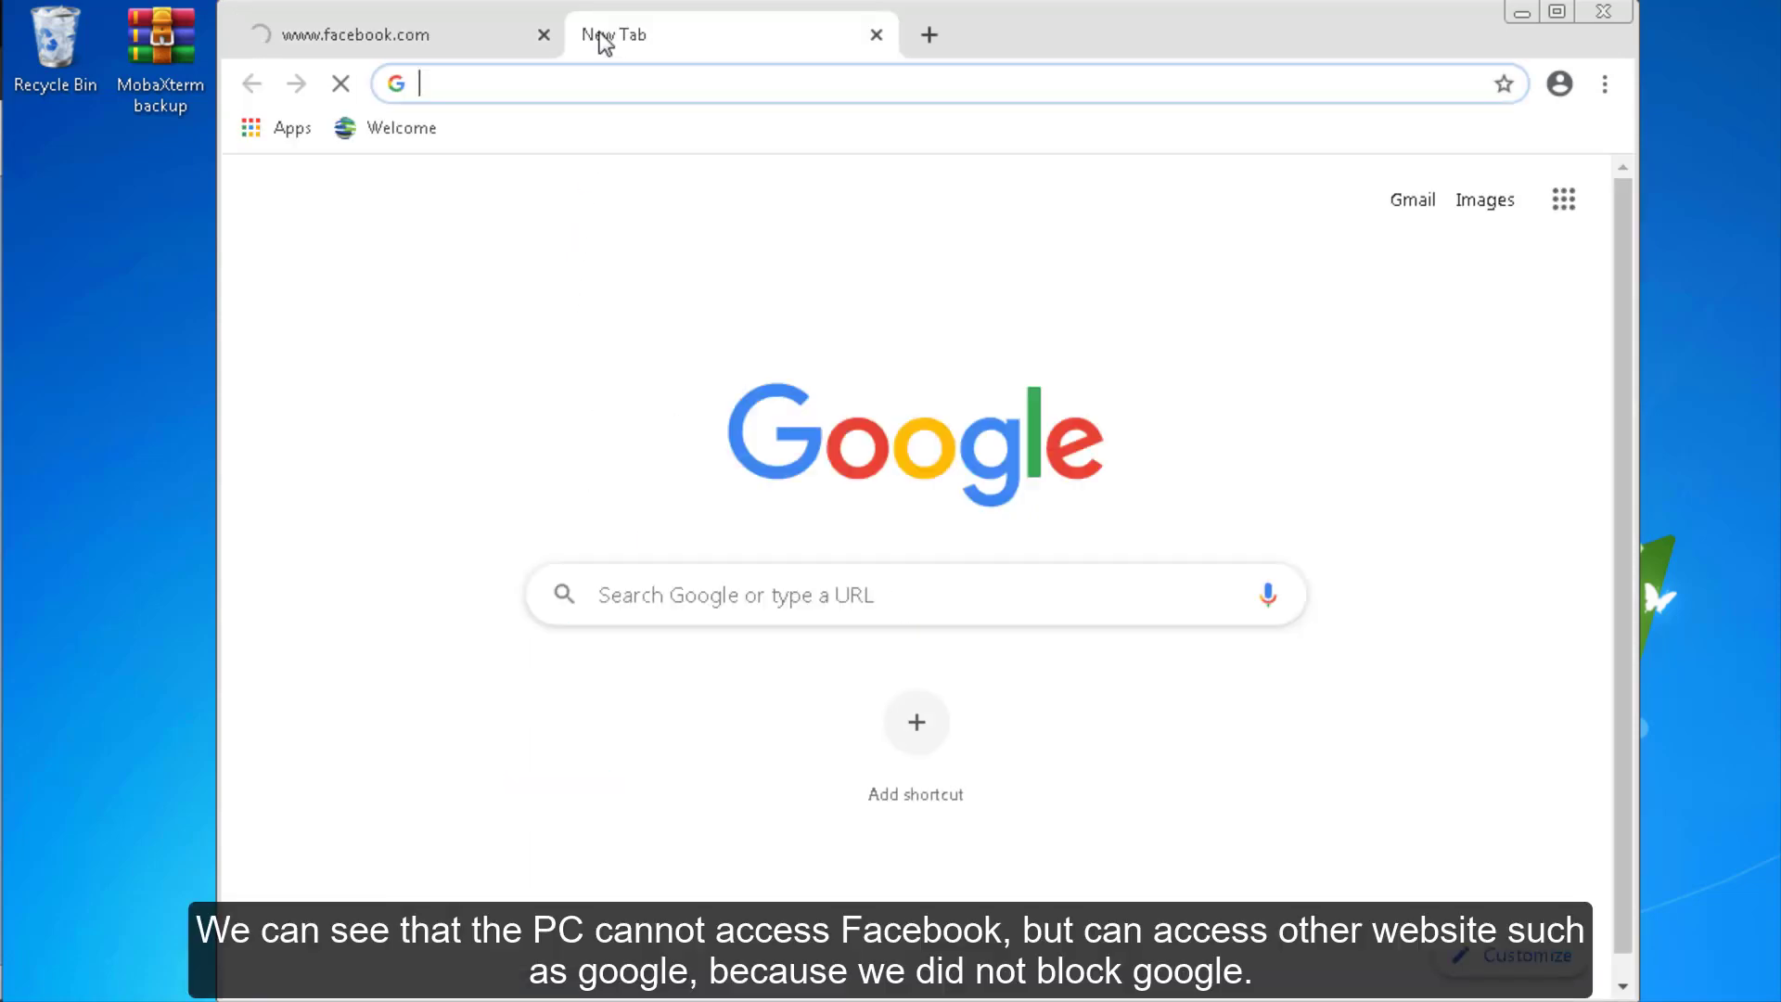
text(google.com)
key(Return)
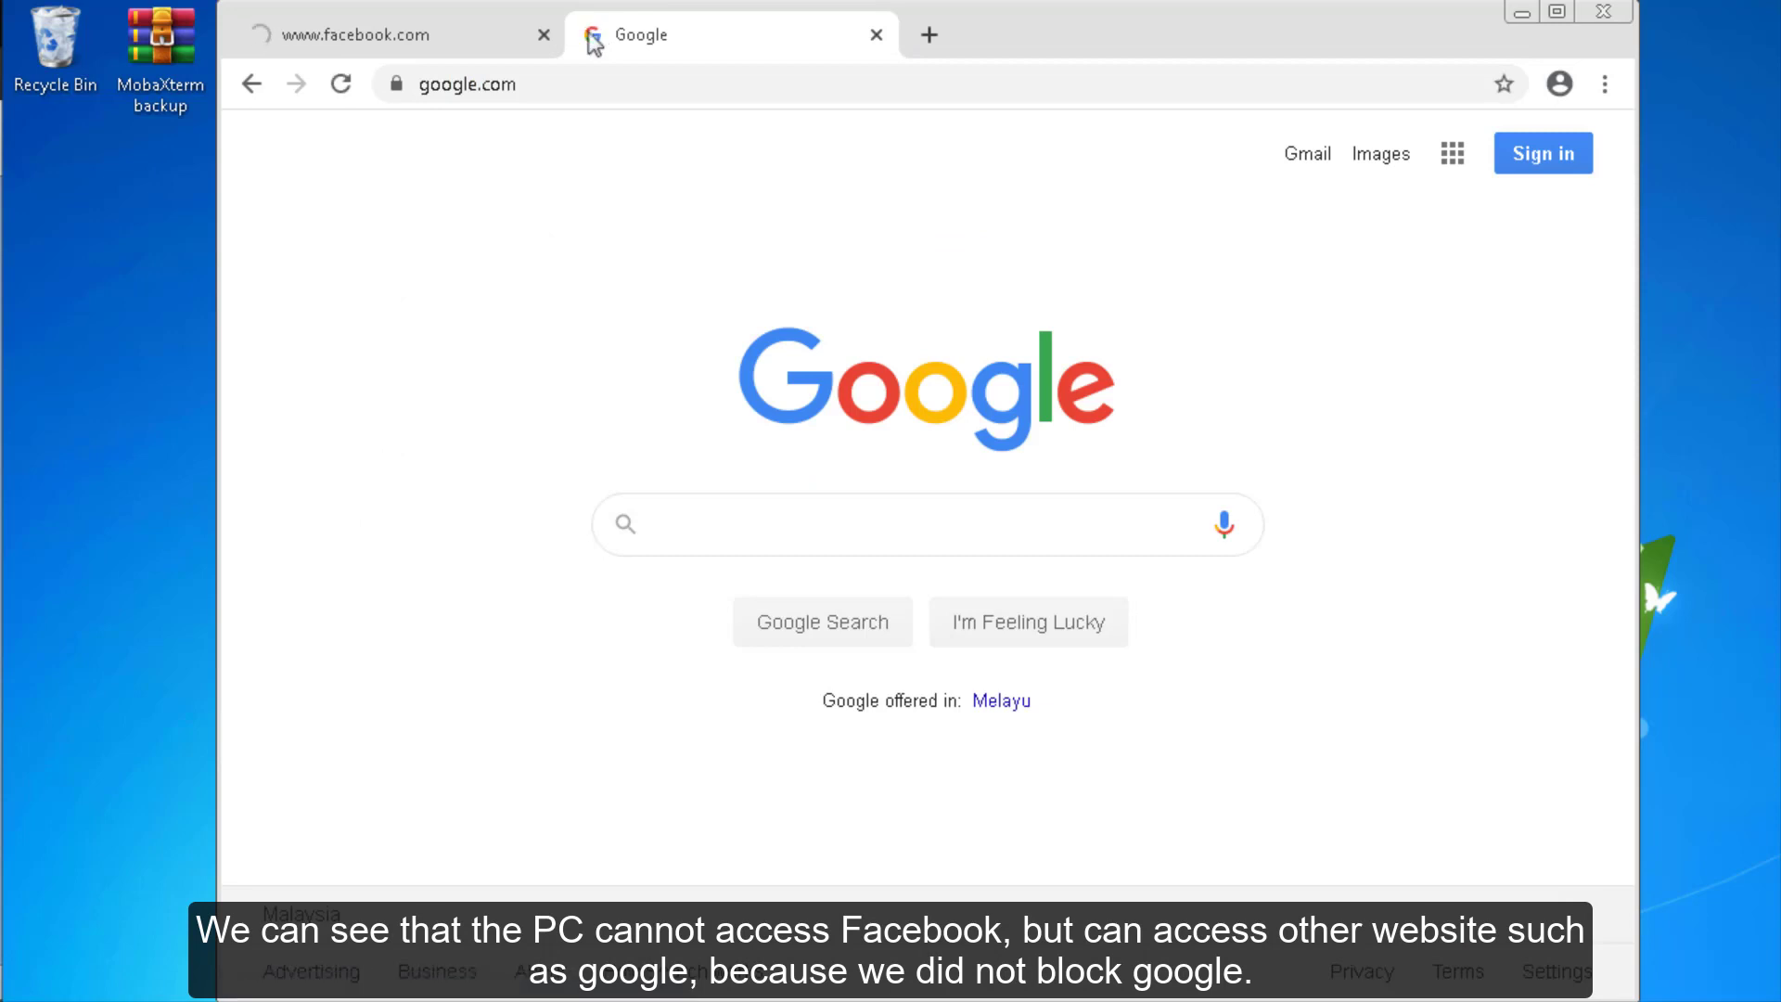
click(413, 44)
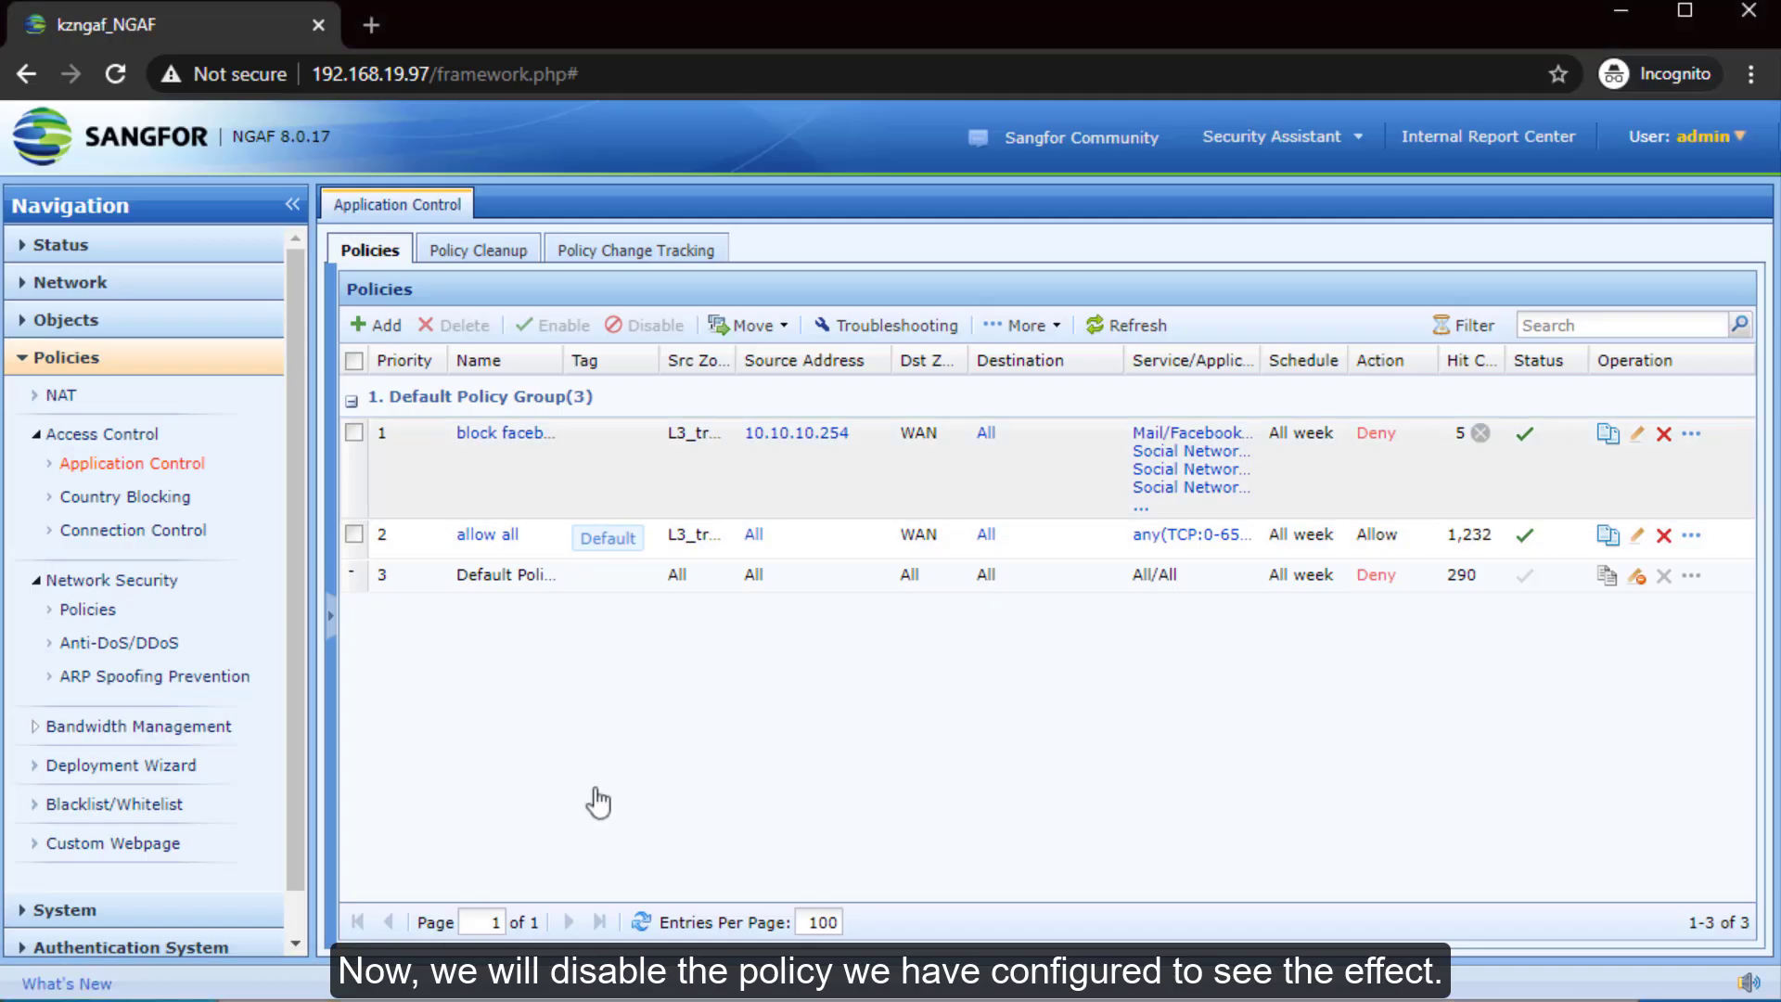
- Switch to the NGAF console, refresh the application control policy list and disable the "block facebook" policy
click(1098, 332)
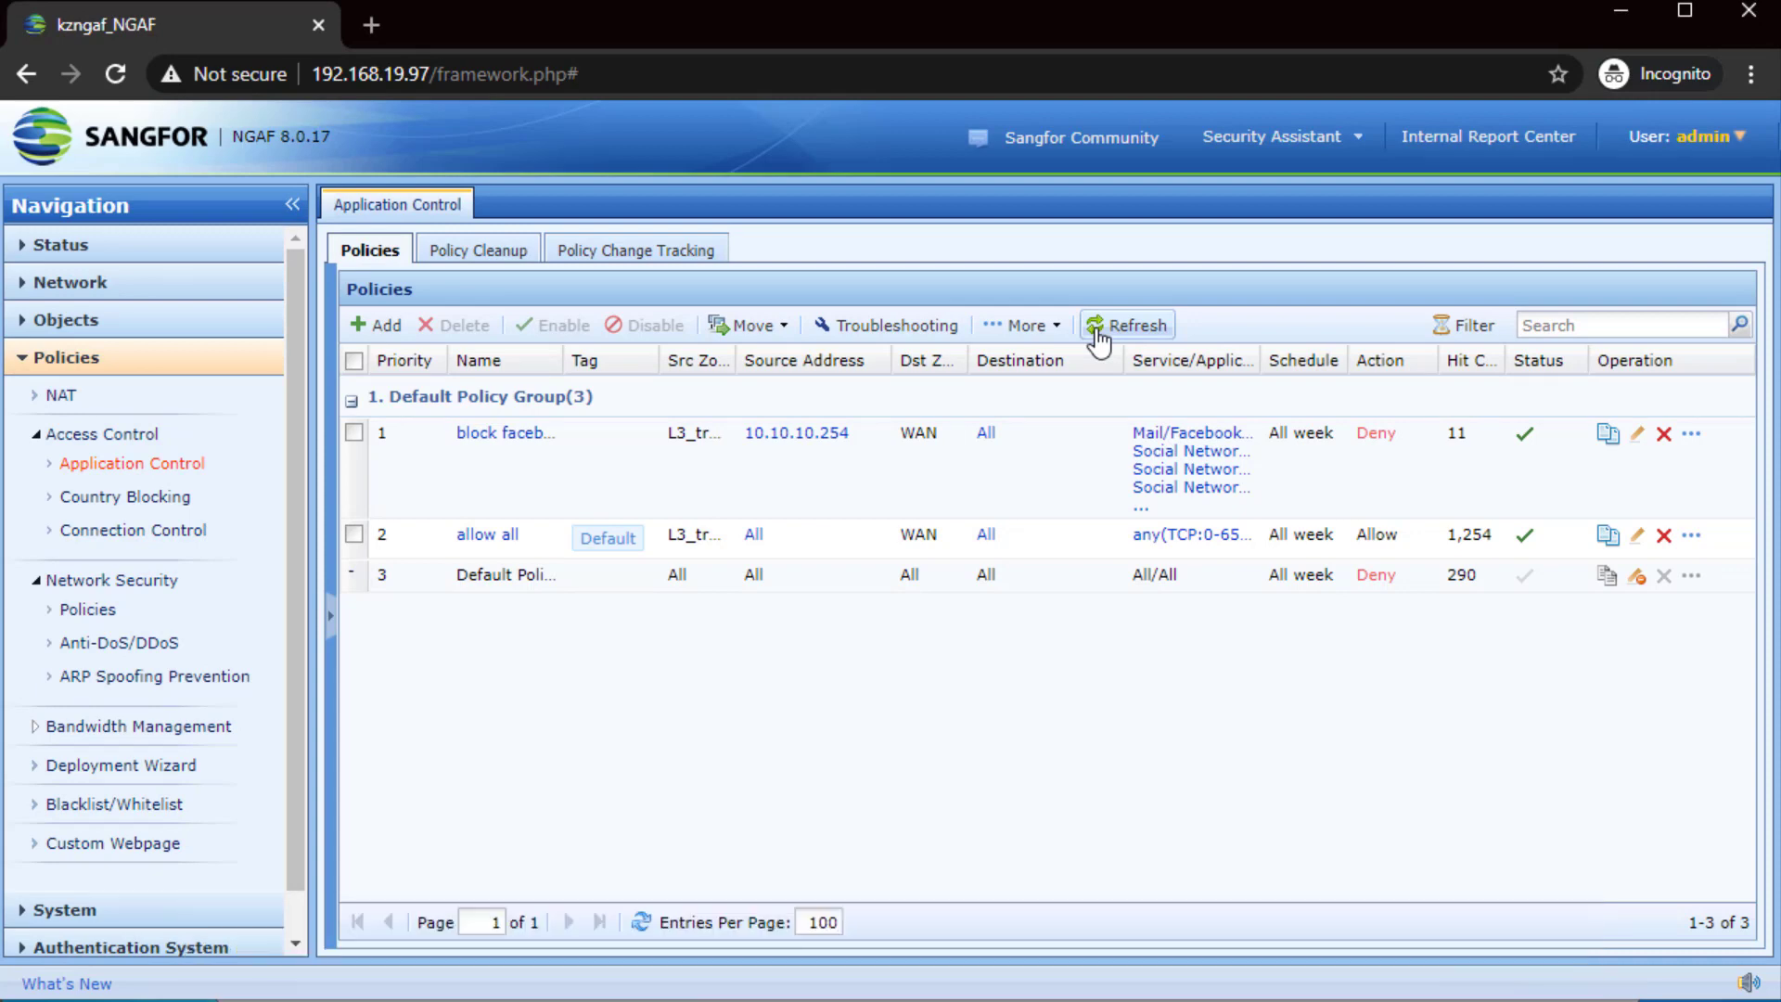
click(353, 433)
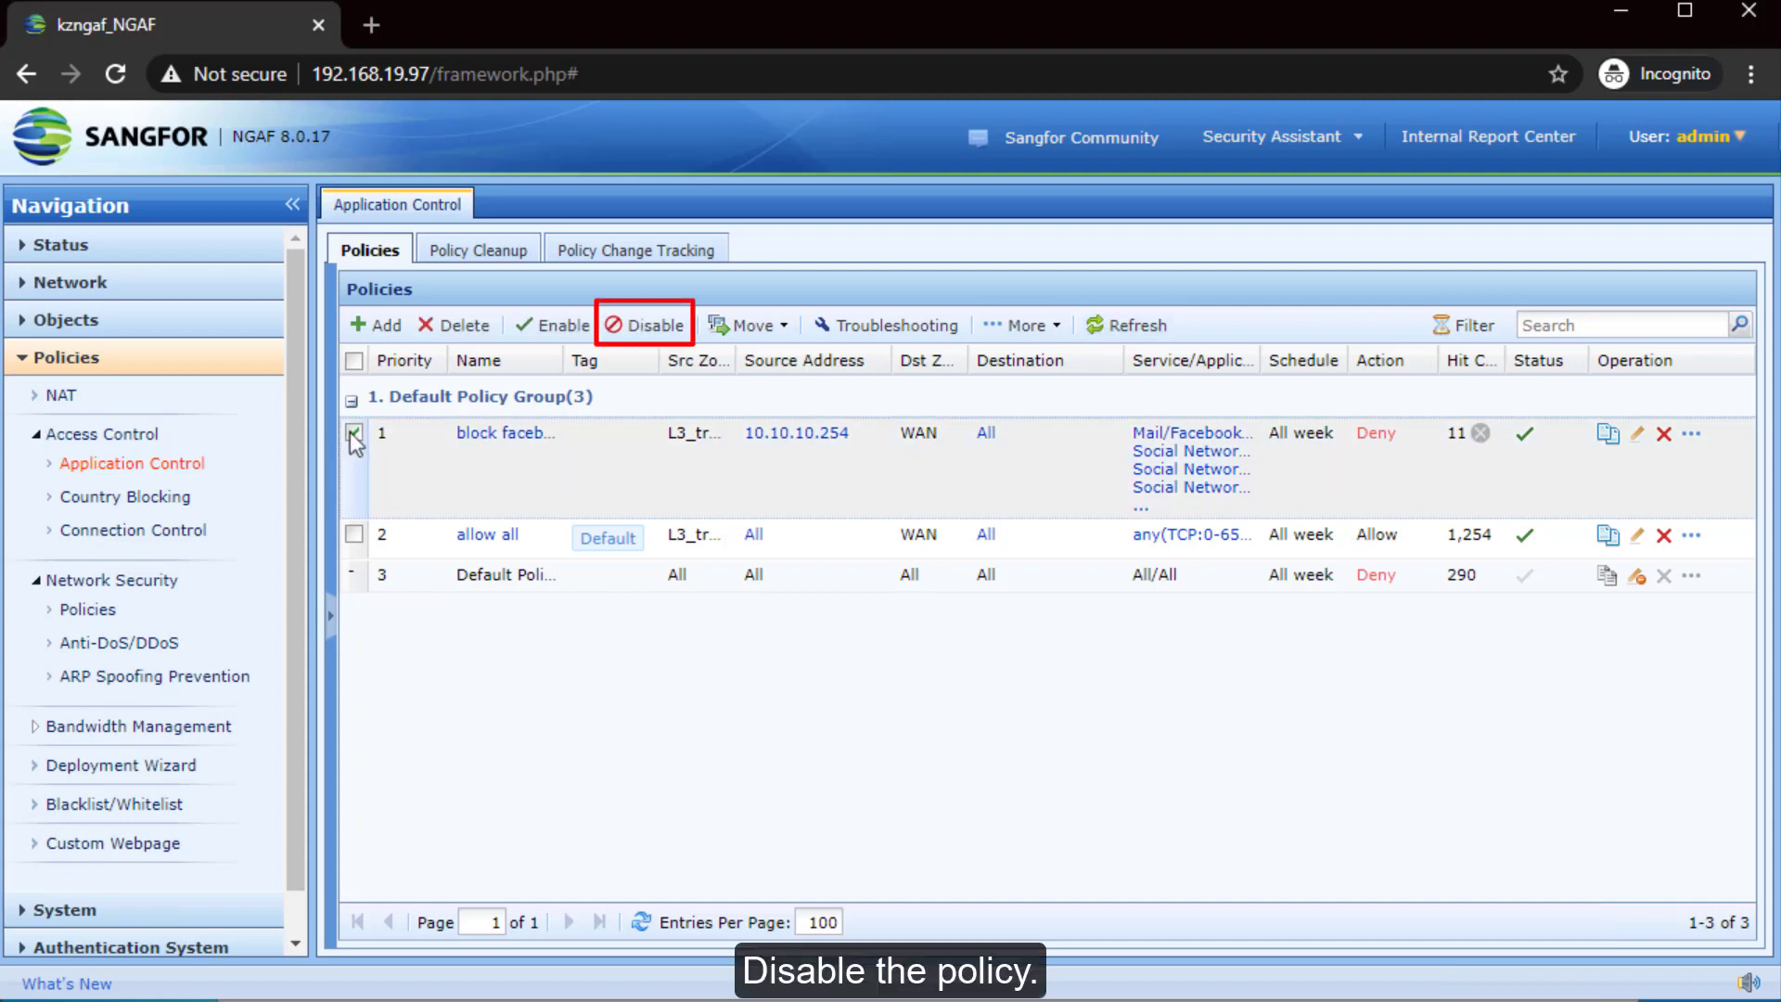
click(638, 327)
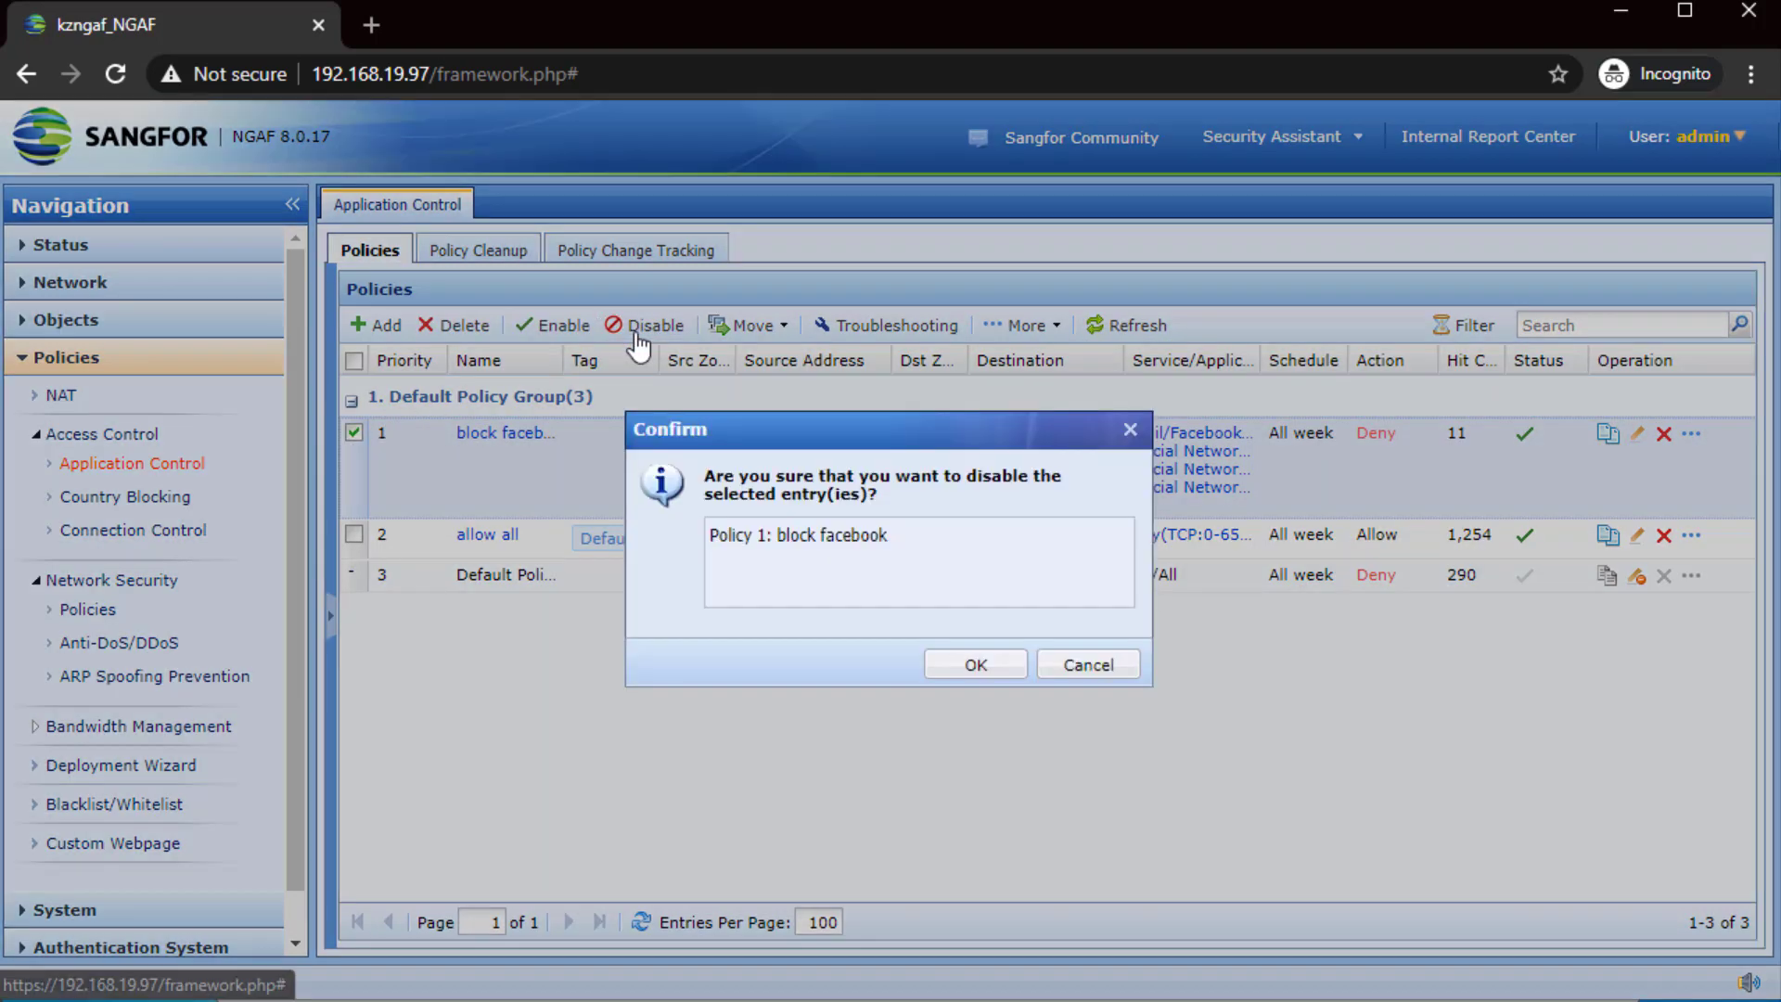
click(985, 675)
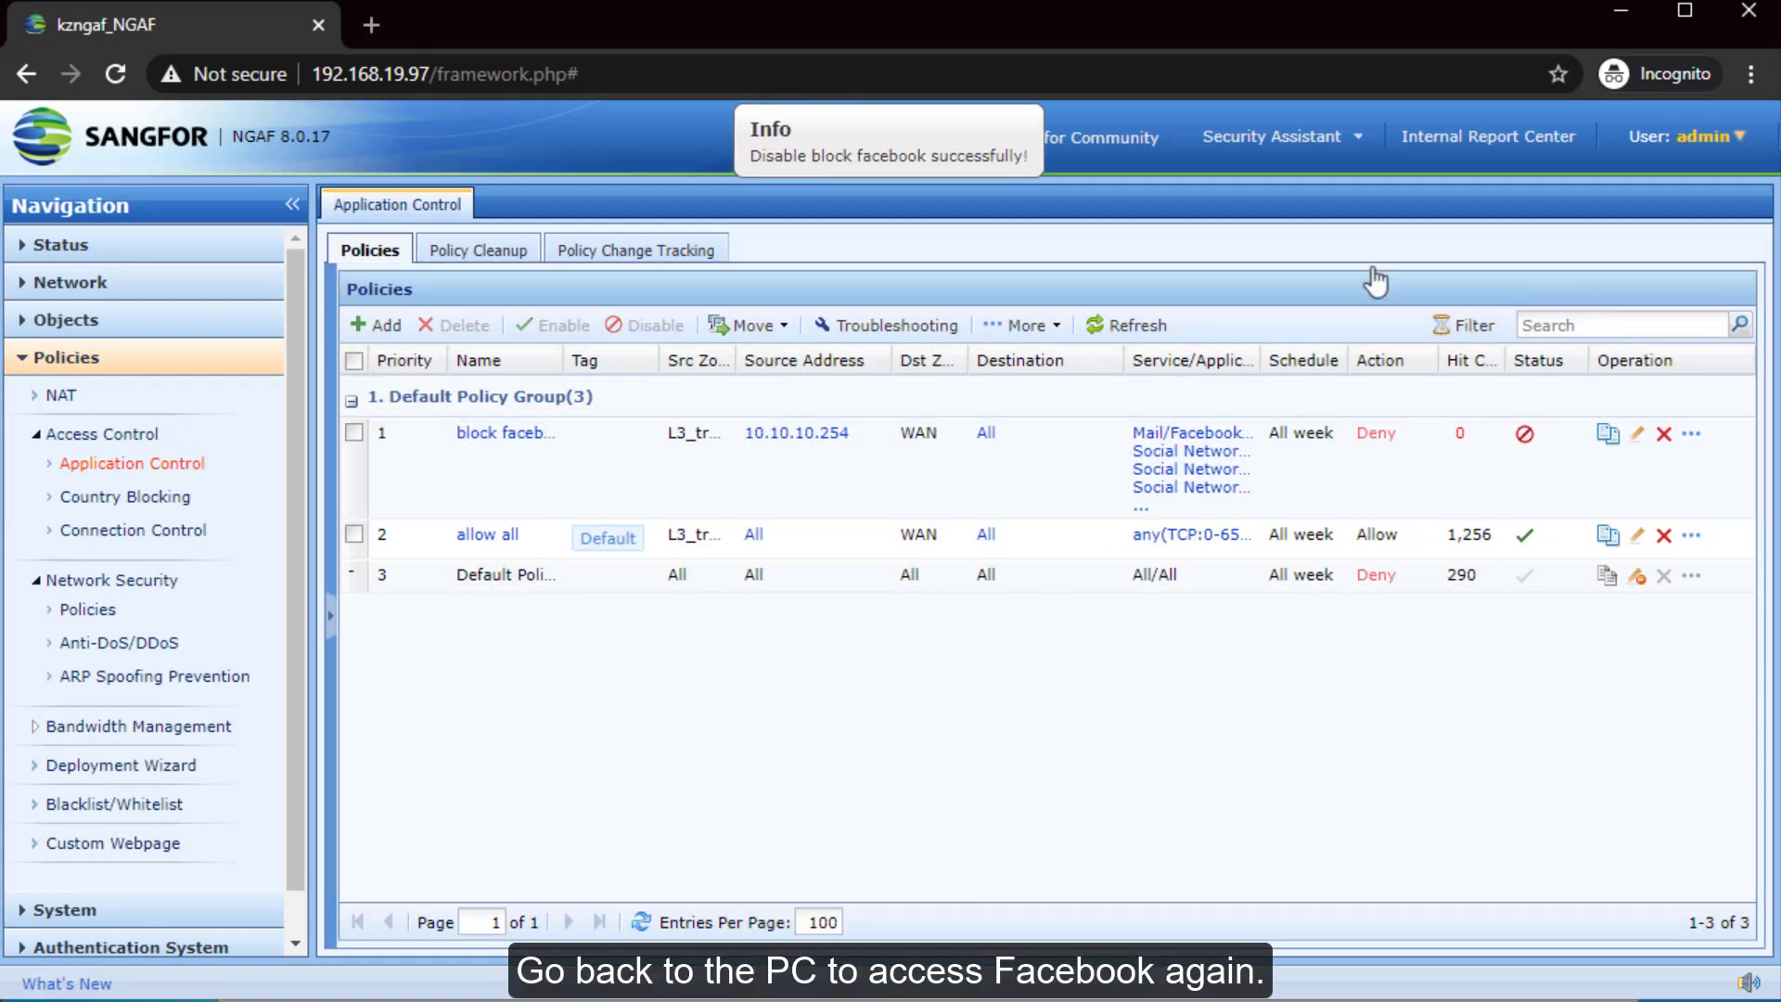
- Switch back to the test PC's browser and load facebook.com again to test access with the policy disabled
click(1614, 19)
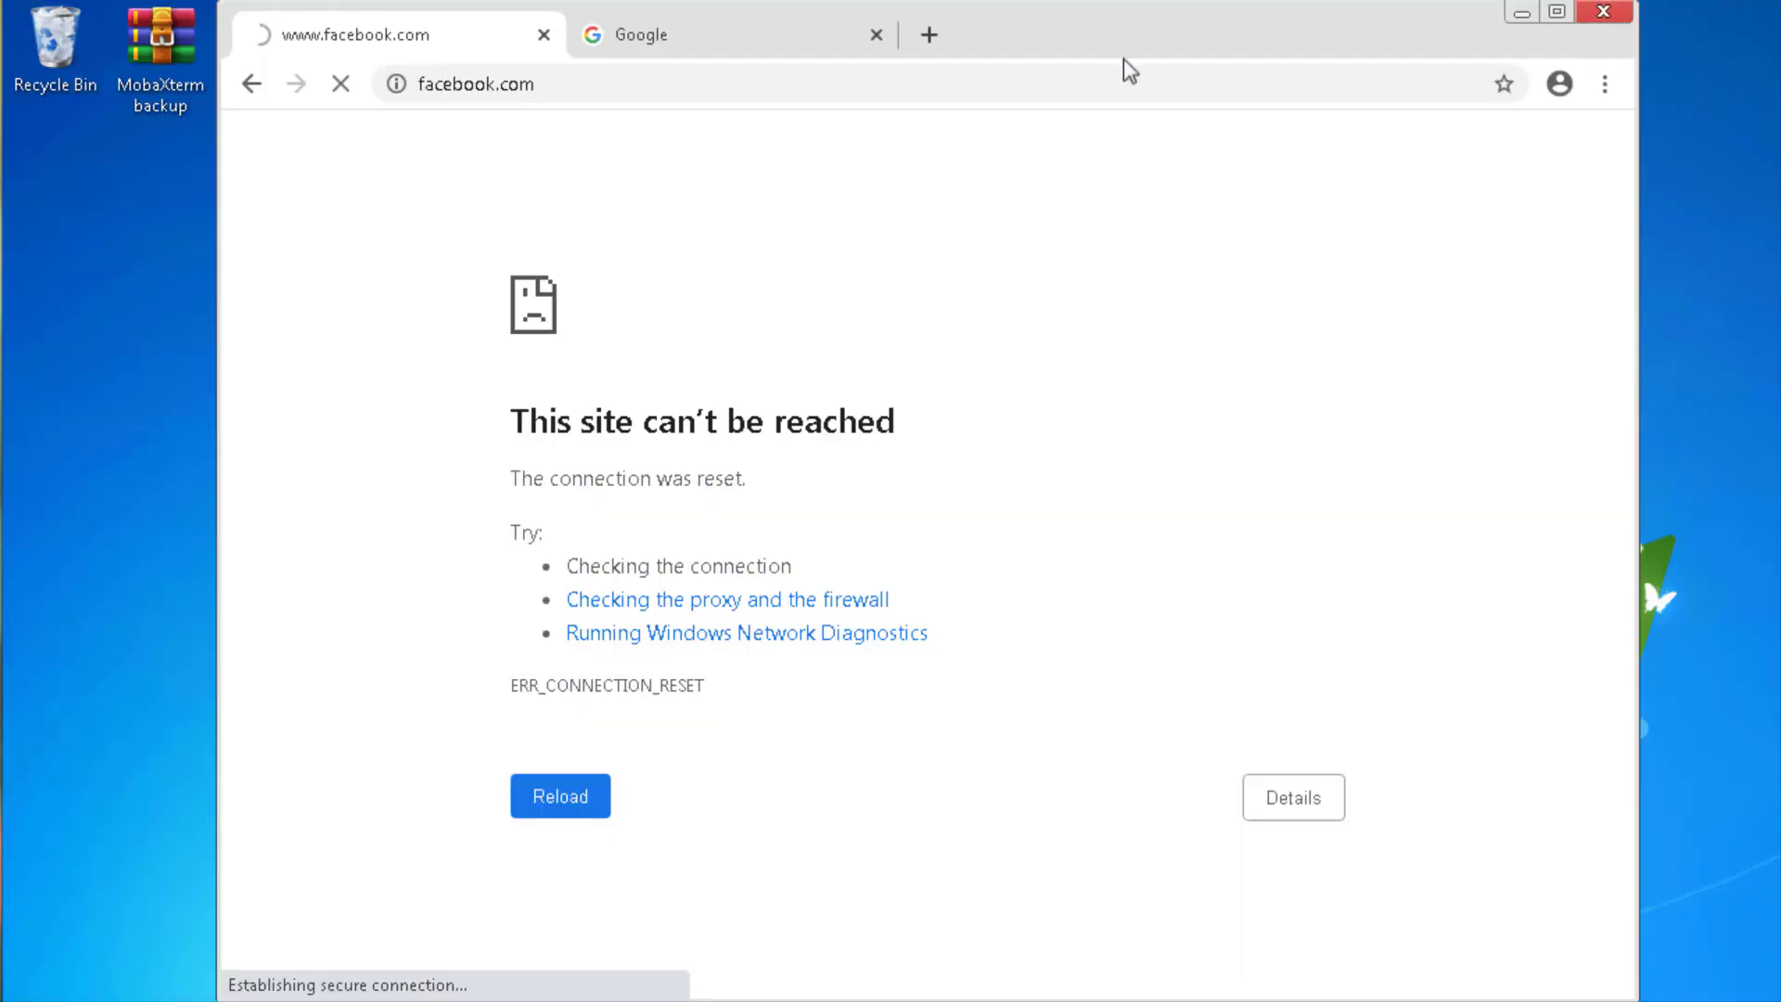
click(646, 93)
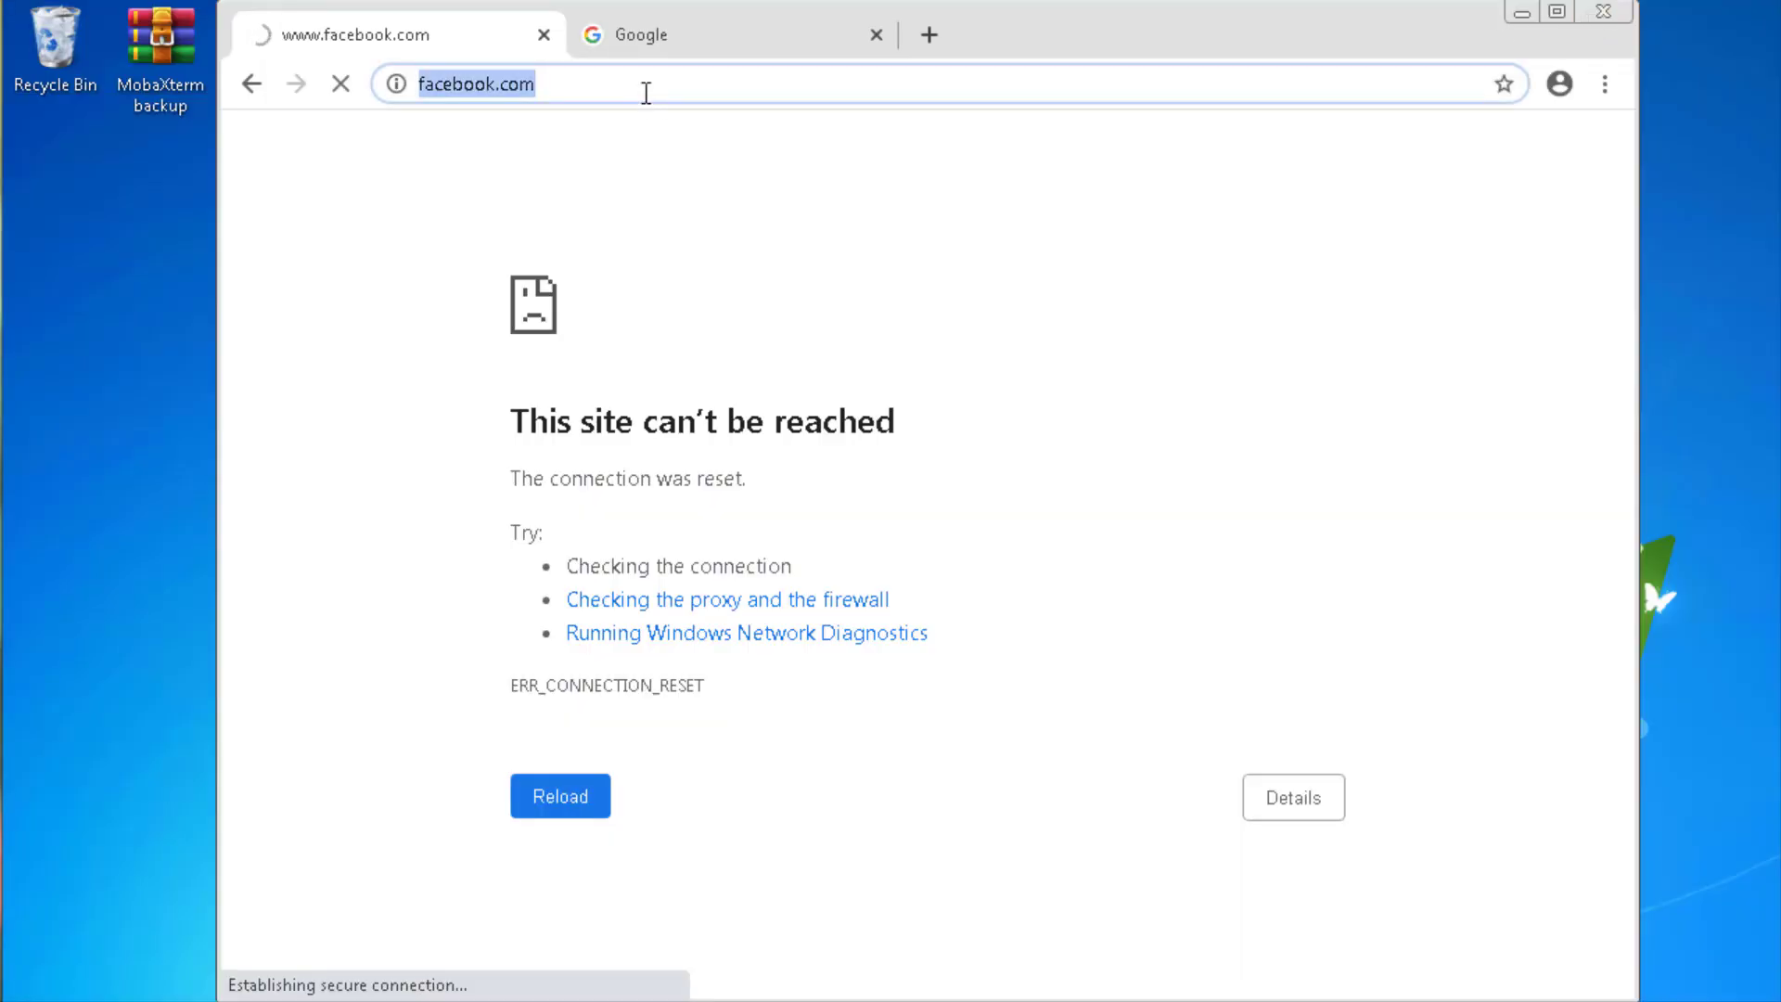
key(Return)
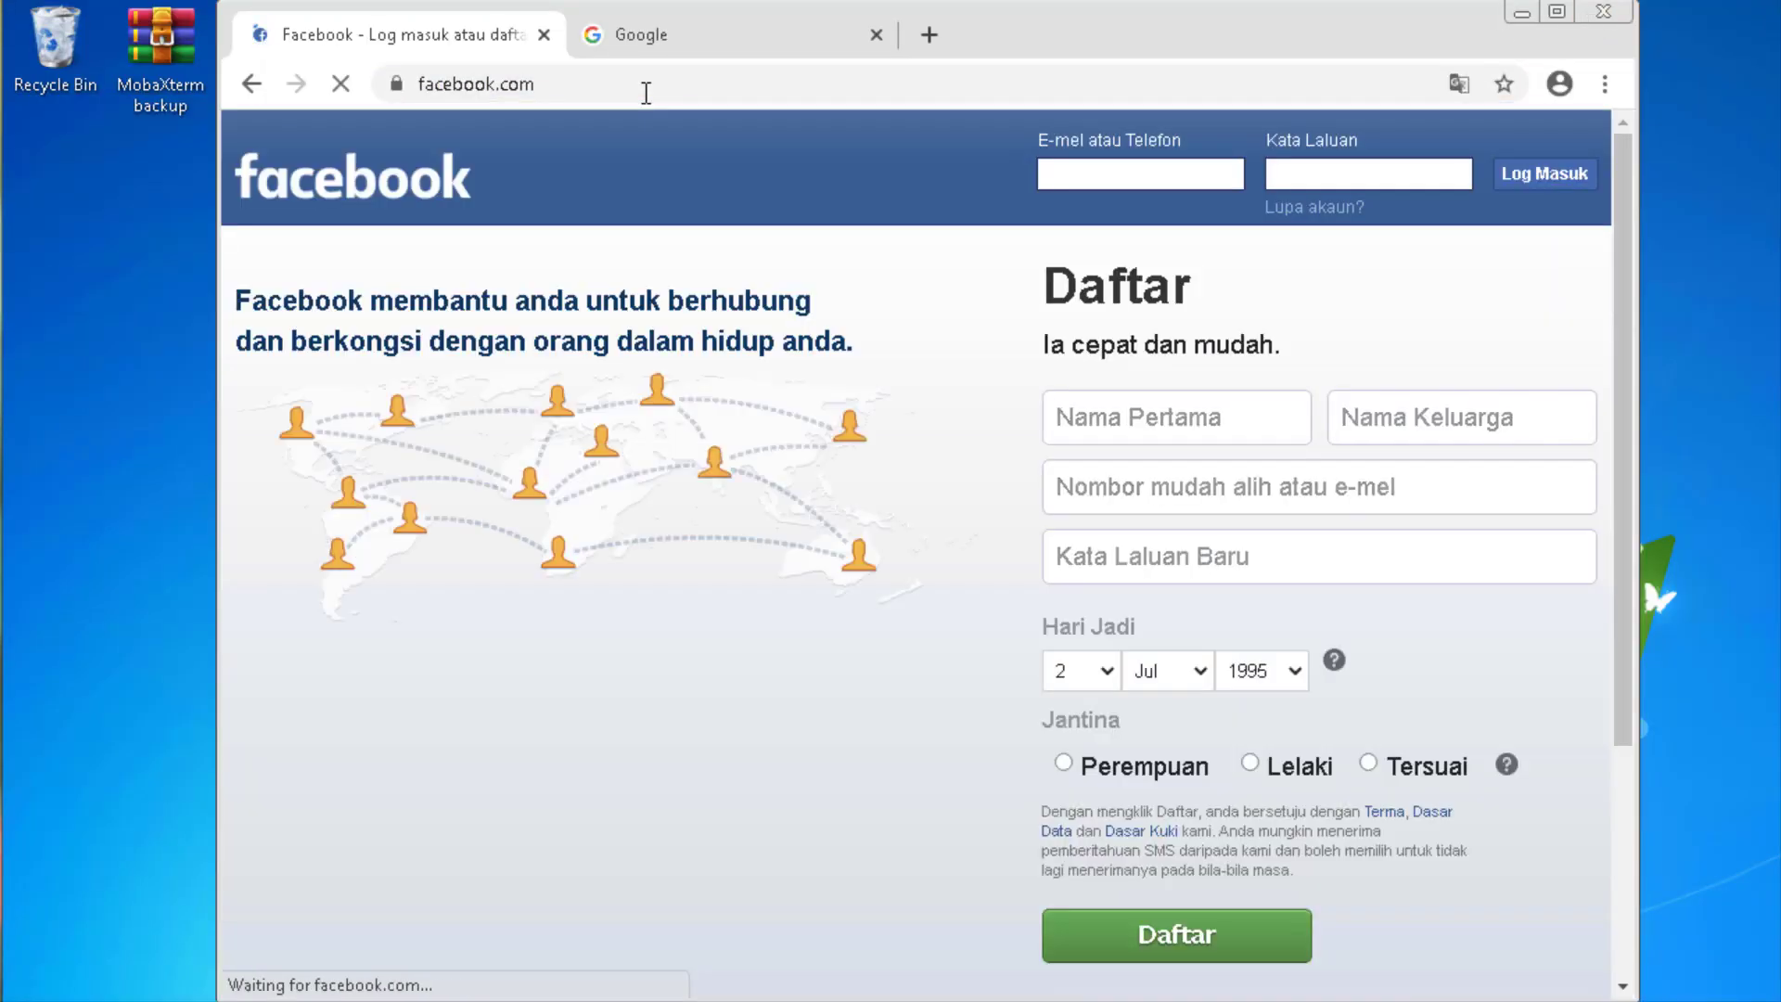